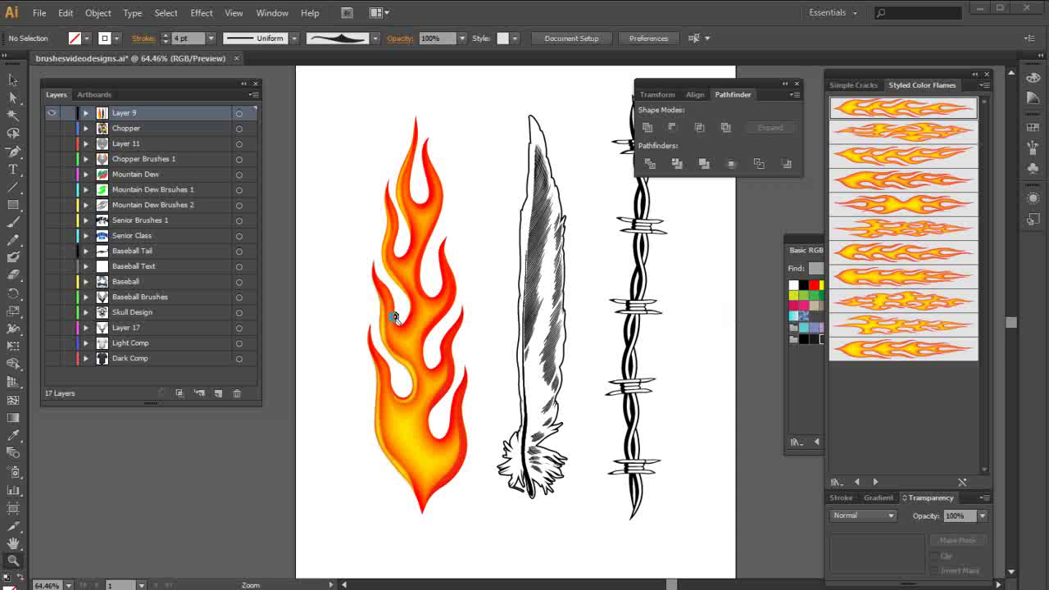
With the Selection tool, select the flame artwork's one-row, one-column envelope mesh
{"action": "left_click", "coordinate": [13, 79]}
{"action": "left_click", "coordinate": [423, 383]}
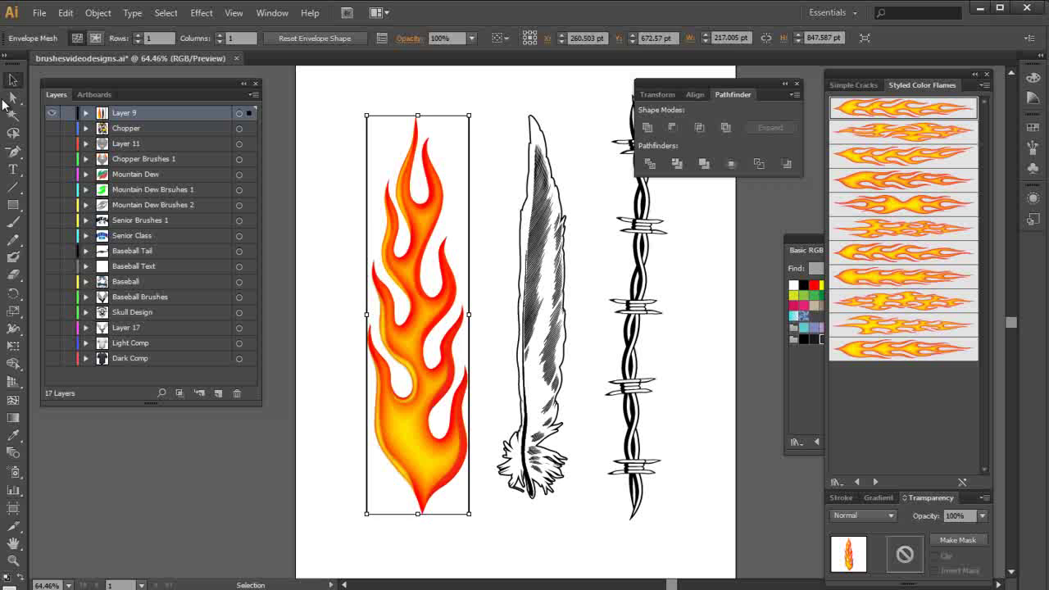
Drag the envelope's left anchors and handles outward to bulge the flame's left side
{"action": "key", "text": "a"}
{"action": "left_click", "coordinate": [366, 116]}
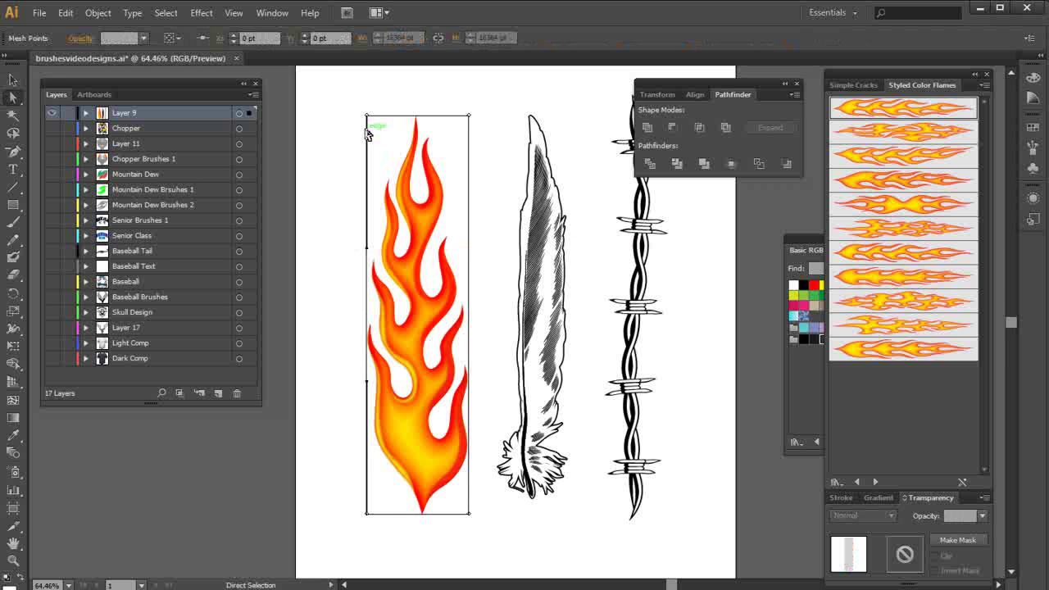
{"action": "left_click", "coordinate": [367, 115]}
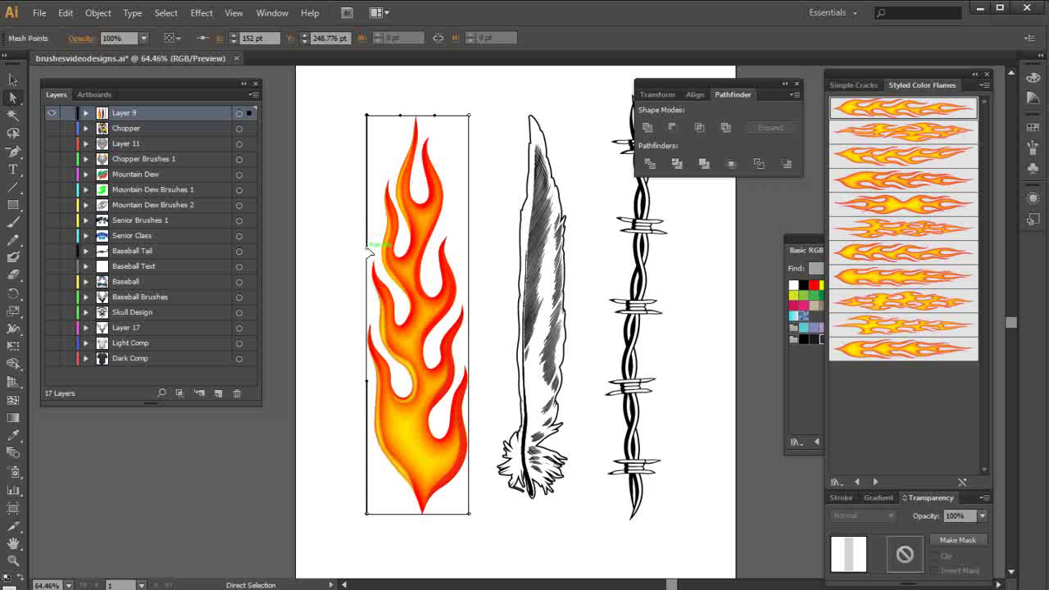
{"action": "left_click_drag", "start_coordinate": [368, 248], "coordinate": [302, 249]}
{"action": "left_click_drag", "start_coordinate": [366, 381], "coordinate": [307, 411]}
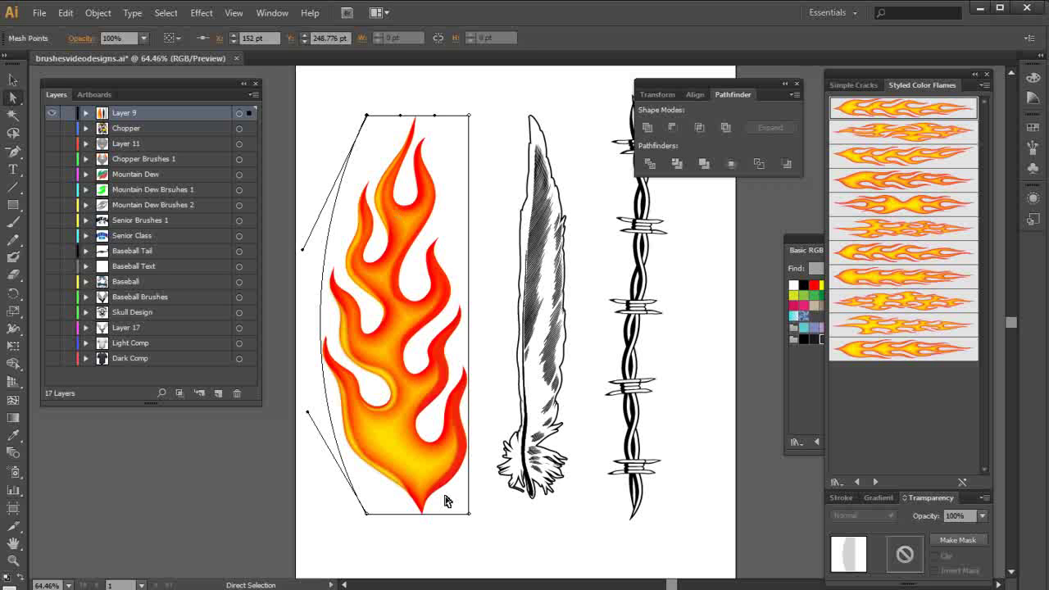
Deselect, then delete the flame, the feather and the barbed-wire group from the artboard
{"action": "key", "text": "ctrl+shift+a"}
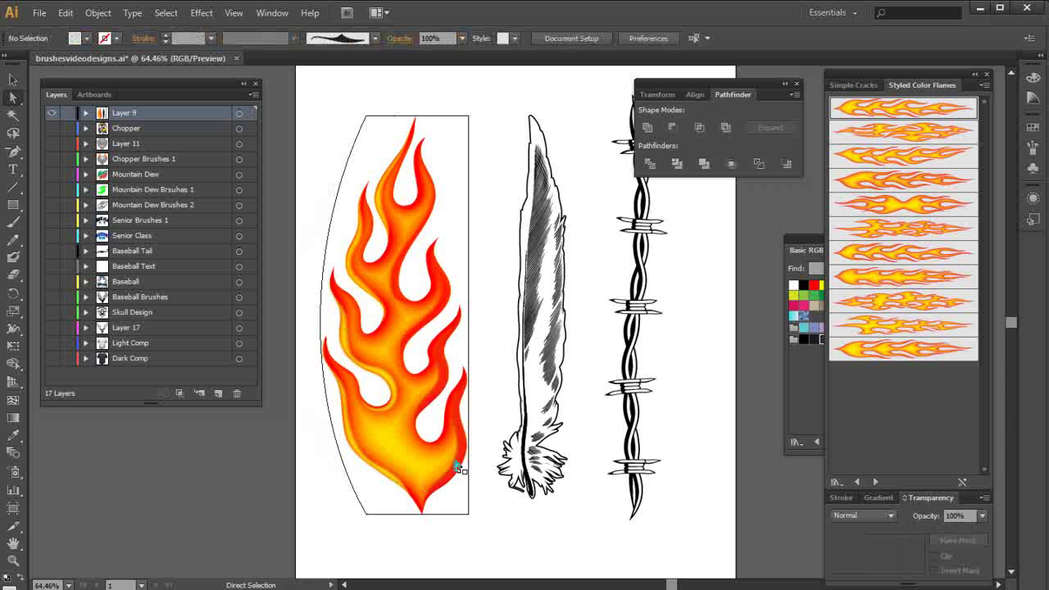
{"action": "left_click", "coordinate": [445, 467]}
{"action": "key", "text": "Delete"}
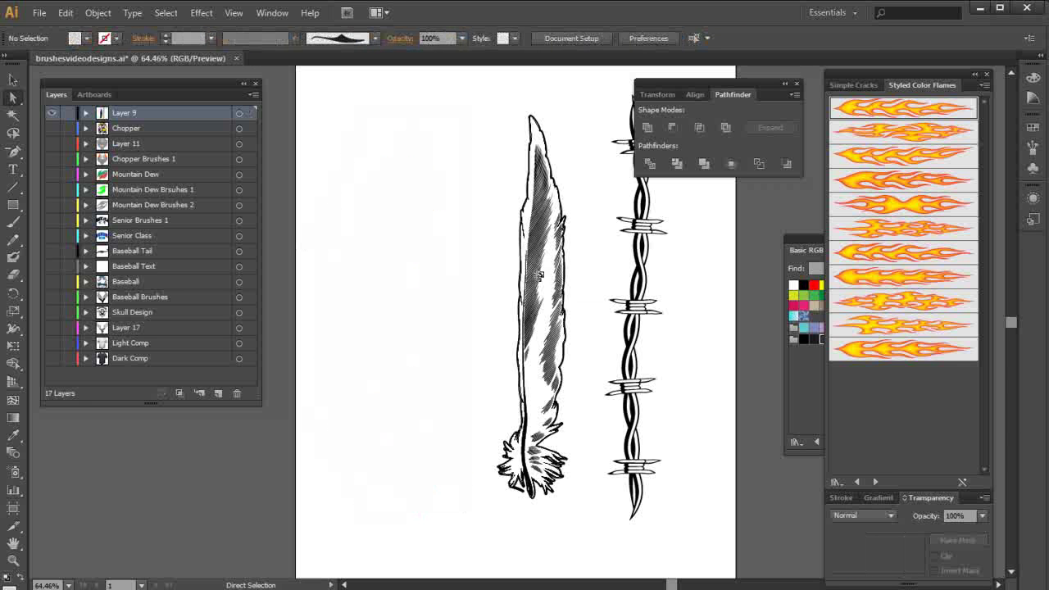
{"action": "key", "text": "v"}
{"action": "left_click", "coordinate": [535, 305]}
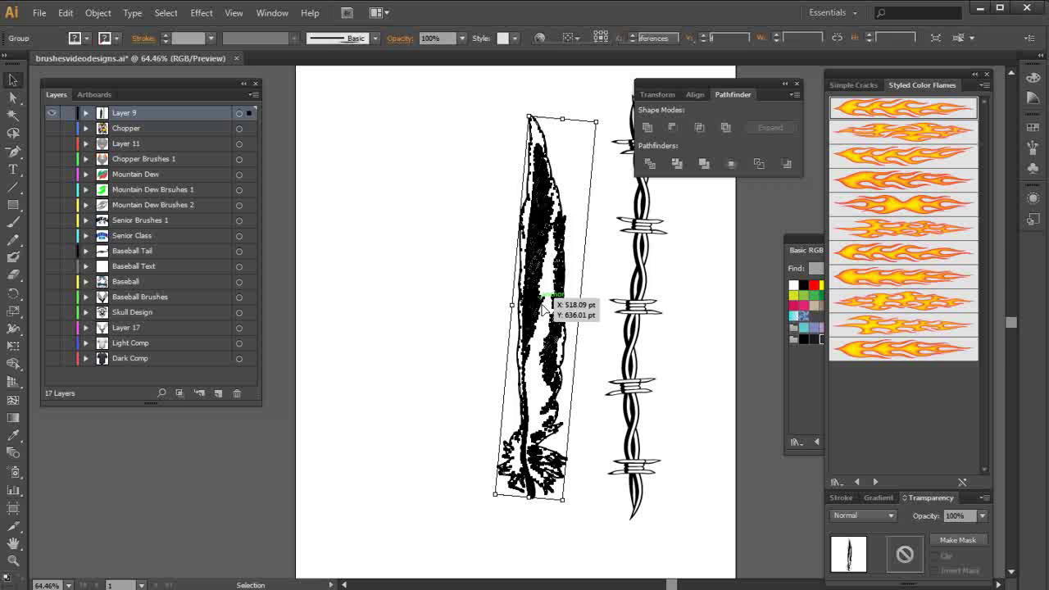
{"action": "key", "text": "Delete"}
{"action": "left_click", "coordinate": [629, 322]}
{"action": "key", "text": "Delete"}
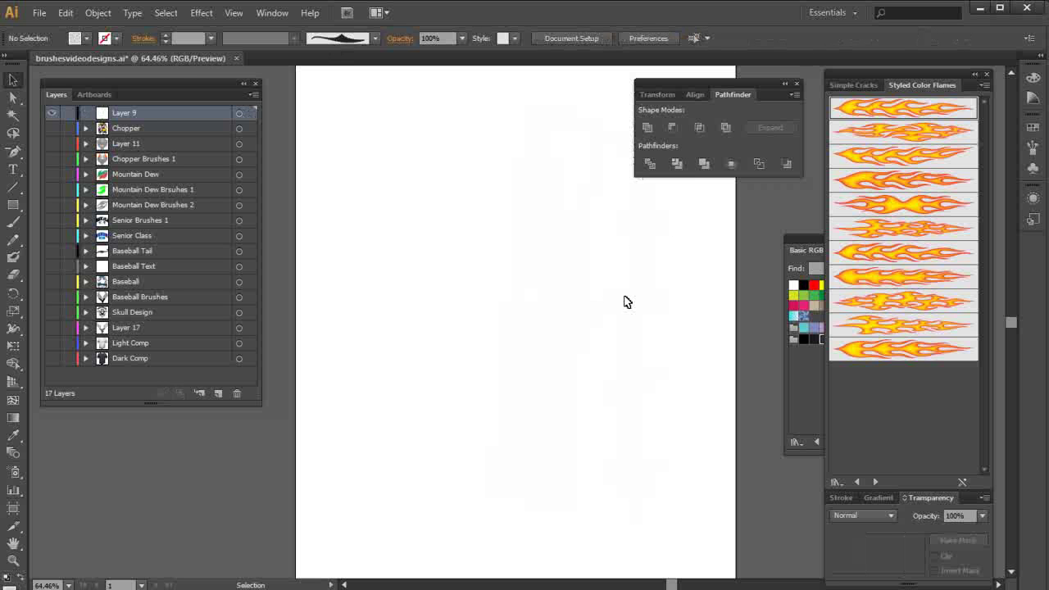
Paint a curving Styled Color Flames brush stroke up the artboard and set its stroke weight to 3 pt
{"action": "left_click", "coordinate": [13, 222]}
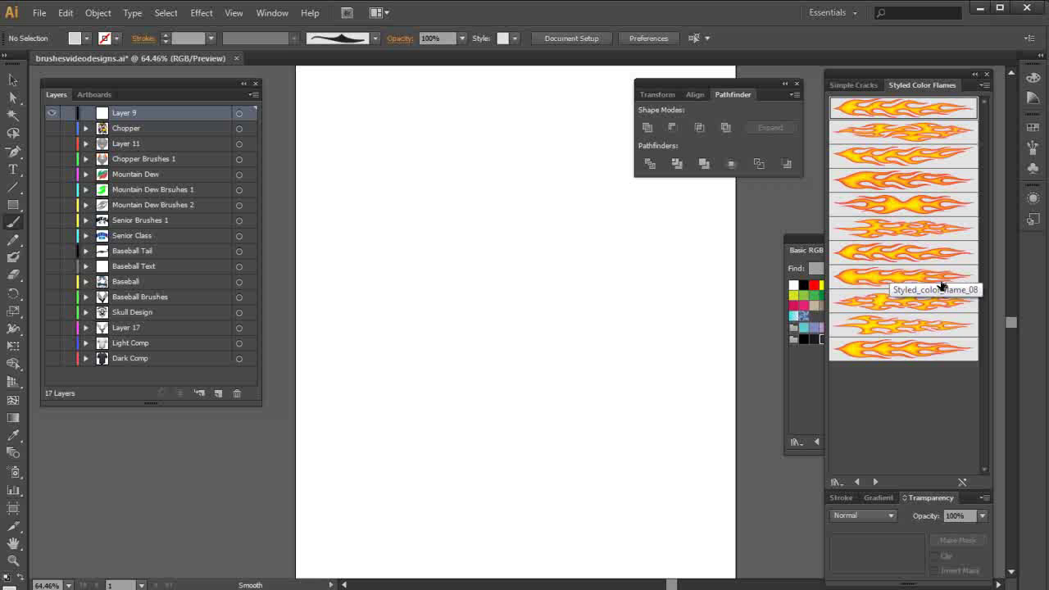
{"action": "left_click", "coordinate": [907, 328]}
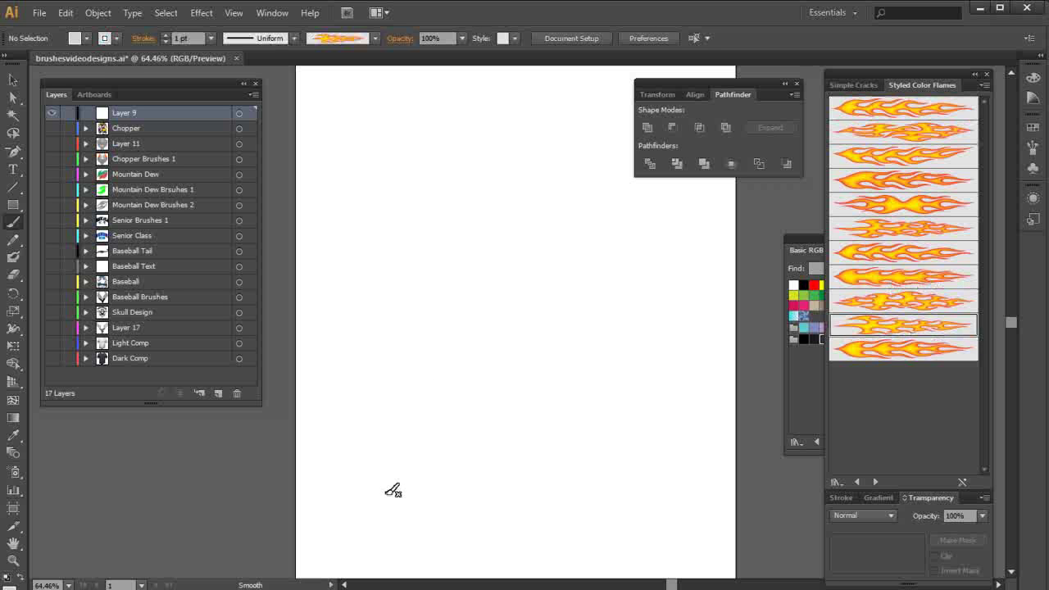
{"action": "mouse_move", "coordinate": [386, 491]}
{"action": "left_mouse_down"}
{"action": "mouse_move", "coordinate": [391, 427]}
{"action": "mouse_move", "coordinate": [424, 359]}
{"action": "mouse_move", "coordinate": [594, 258]}
{"action": "mouse_move", "coordinate": [648, 156]}
{"action": "left_mouse_up"}
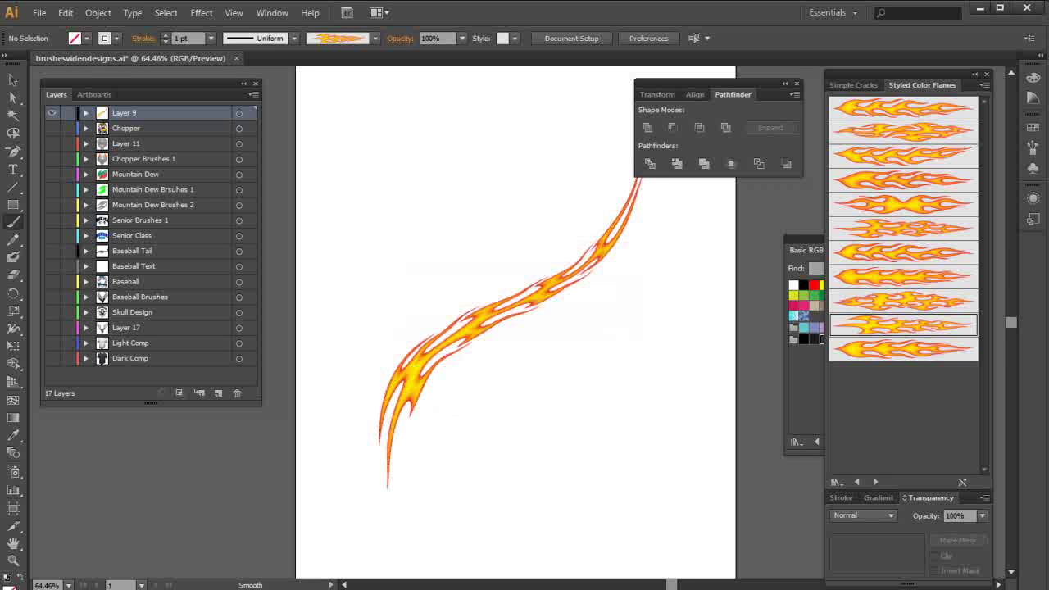
{"action": "key", "text": "v"}
{"action": "left_click", "coordinate": [493, 313]}
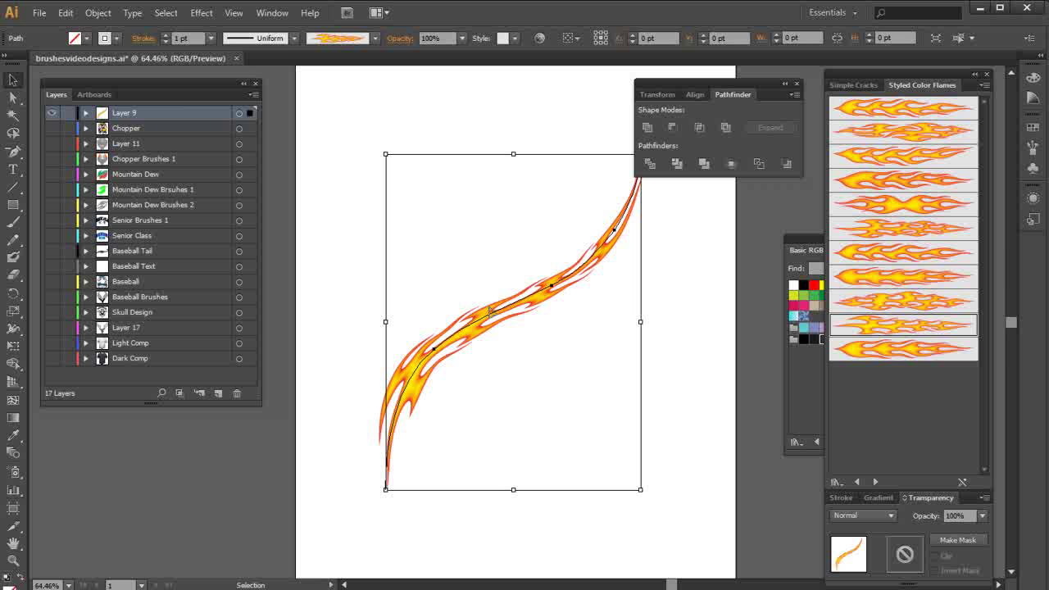
{"action": "left_click", "coordinate": [211, 39]}
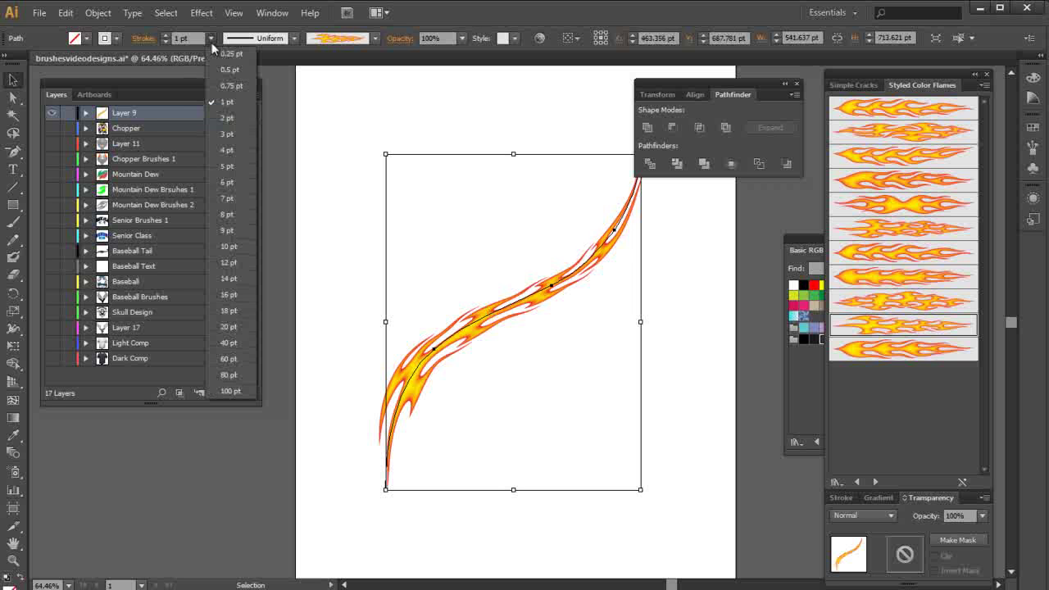
{"action": "left_click", "coordinate": [222, 129]}
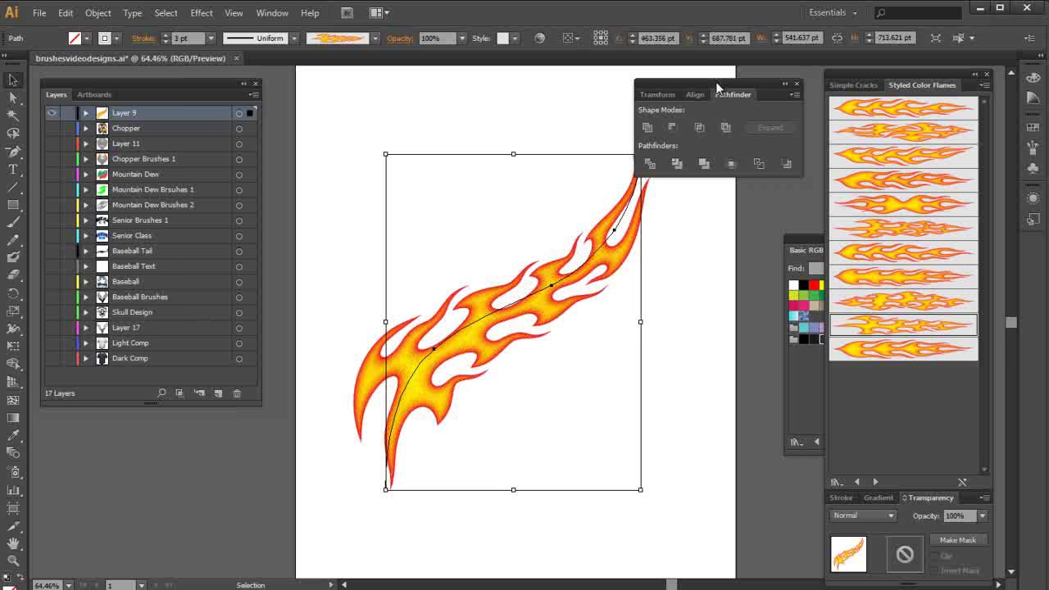
Pull the flame stroke's top anchor higher and bend its middle segment into a wavier S-curve
{"action": "left_click_drag", "start_coordinate": [723, 83], "coordinate": [793, 96]}
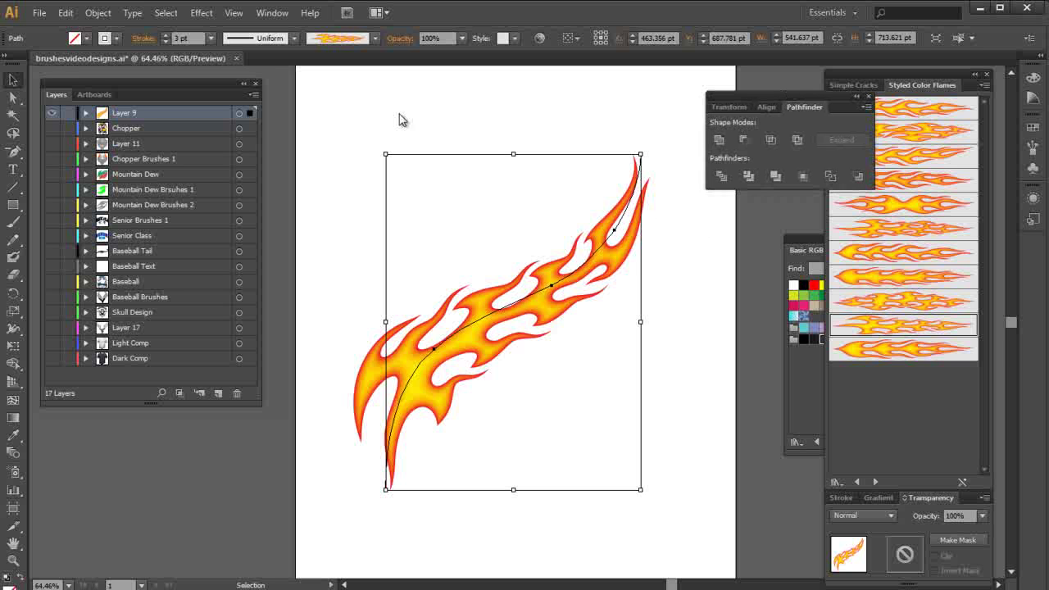
{"action": "left_click", "coordinate": [13, 97]}
{"action": "left_click_drag", "start_coordinate": [640, 164], "coordinate": [676, 146]}
{"action": "left_click_drag", "start_coordinate": [549, 287], "coordinate": [585, 288]}
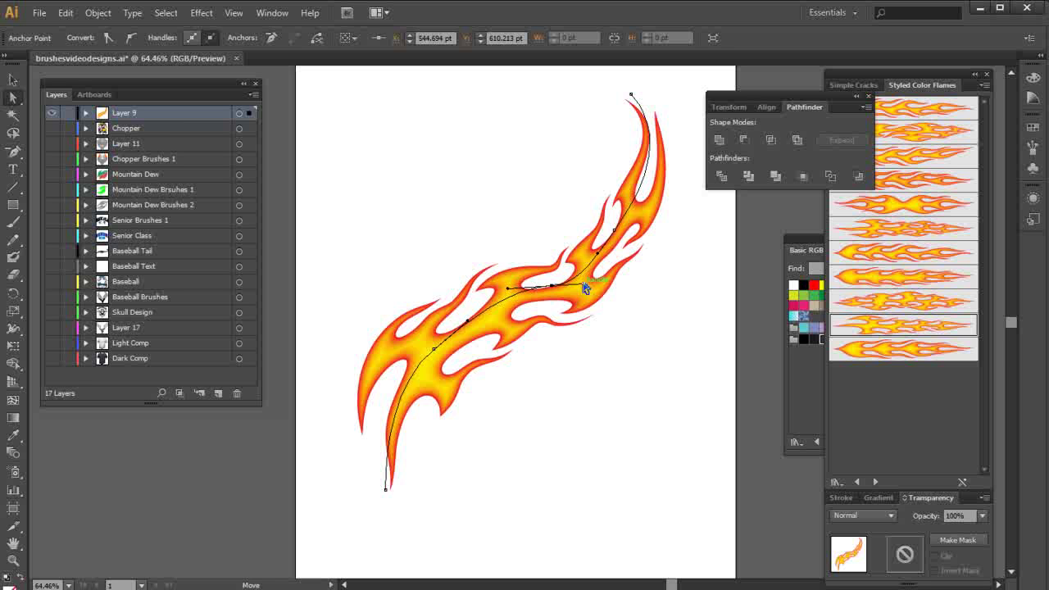
With the Width tool, widen the flame stroke through its middle and adjust the width at its tip
{"action": "left_click", "coordinate": [15, 329]}
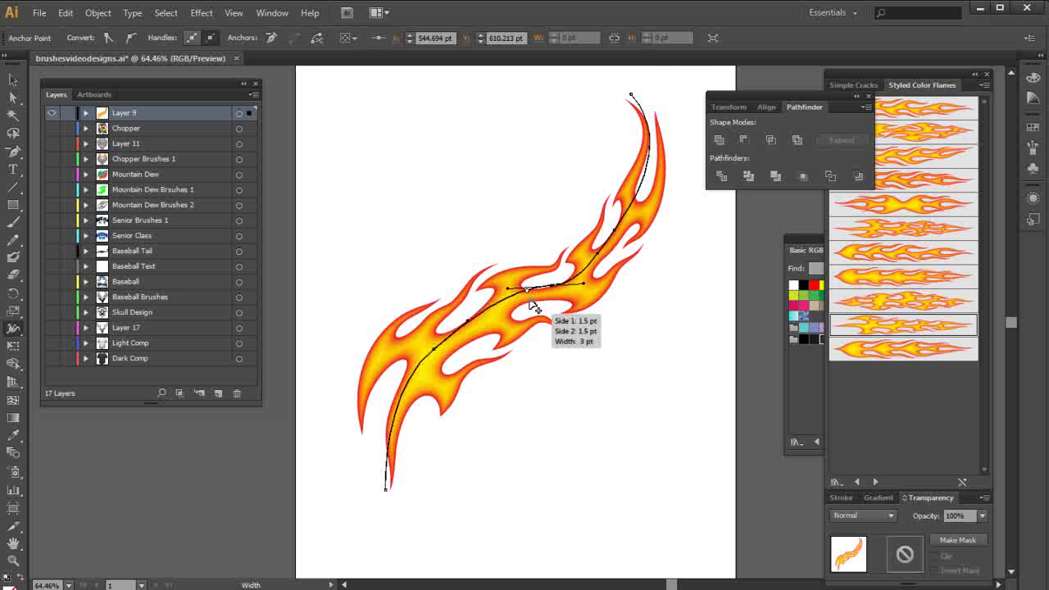
{"action": "left_click_drag", "start_coordinate": [530, 304], "coordinate": [553, 349]}
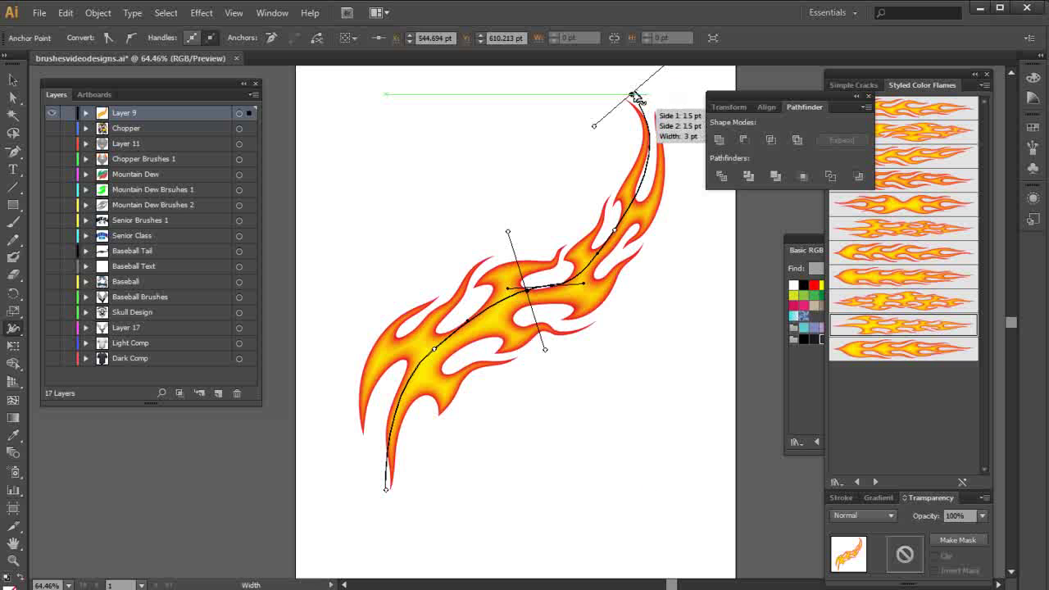
{"action": "left_click_drag", "start_coordinate": [635, 96], "coordinate": [644, 90]}
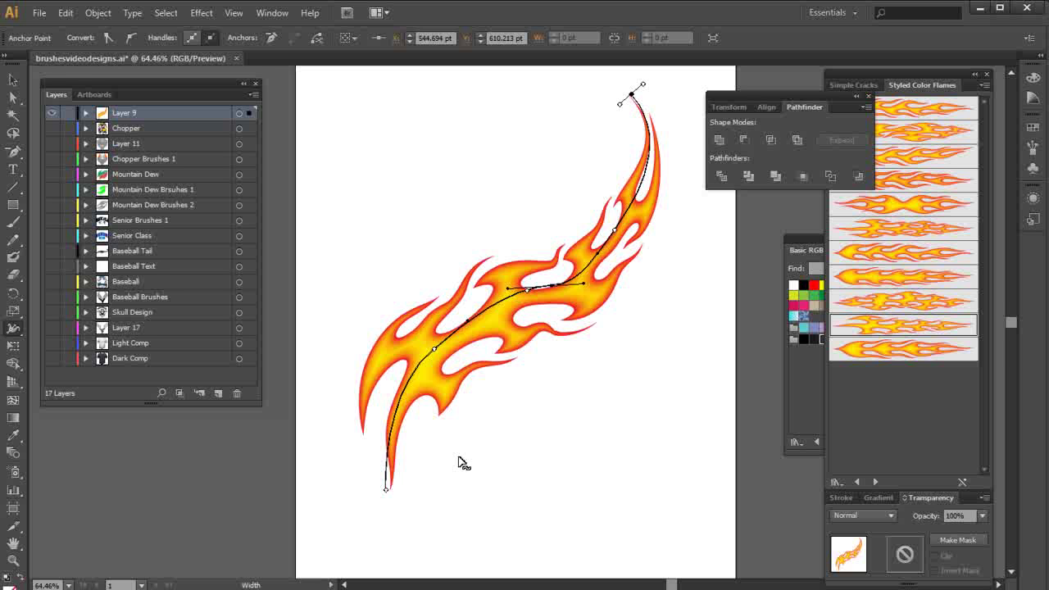
Select the wavy flame stroke and delete it
{"action": "left_click", "coordinate": [14, 79]}
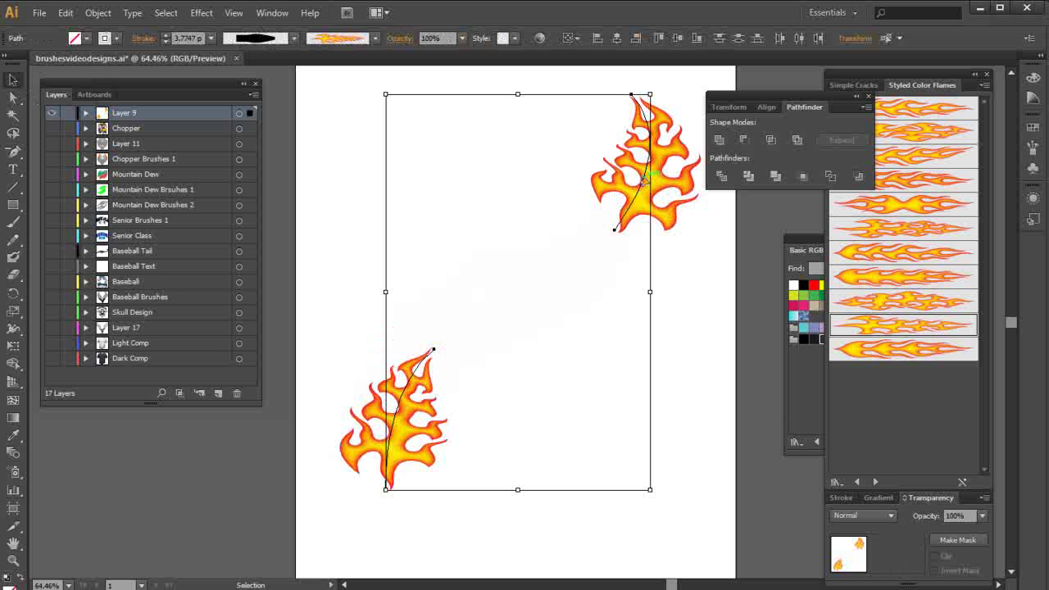
{"action": "key", "text": "Delete"}
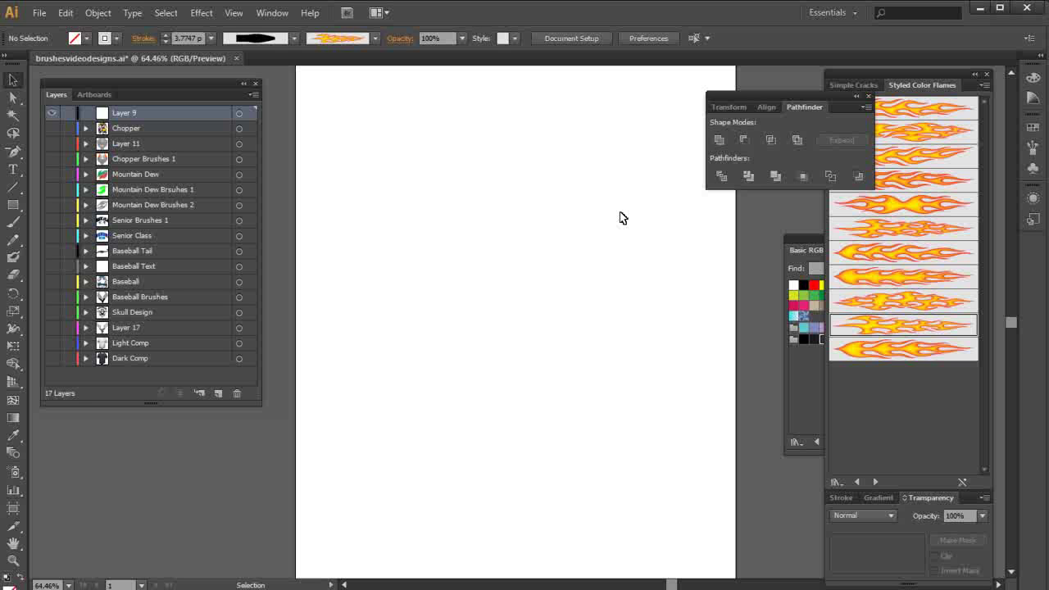
Turn on the Chopper, Dark Comp and Layer 11 layers to show the design on the navy shirt
{"action": "left_click", "coordinate": [52, 128]}
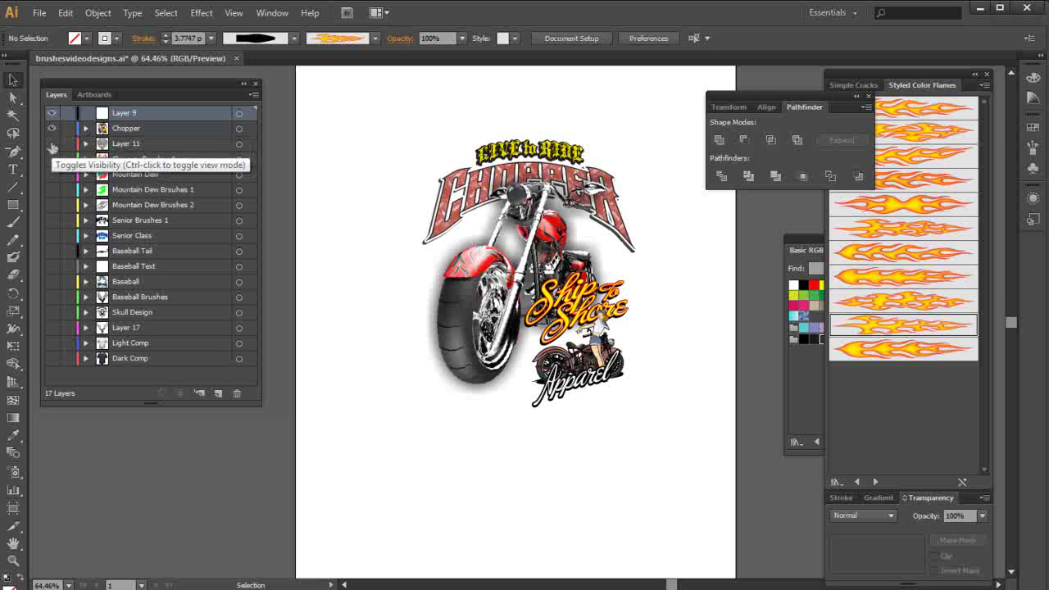
{"action": "left_click", "coordinate": [51, 359]}
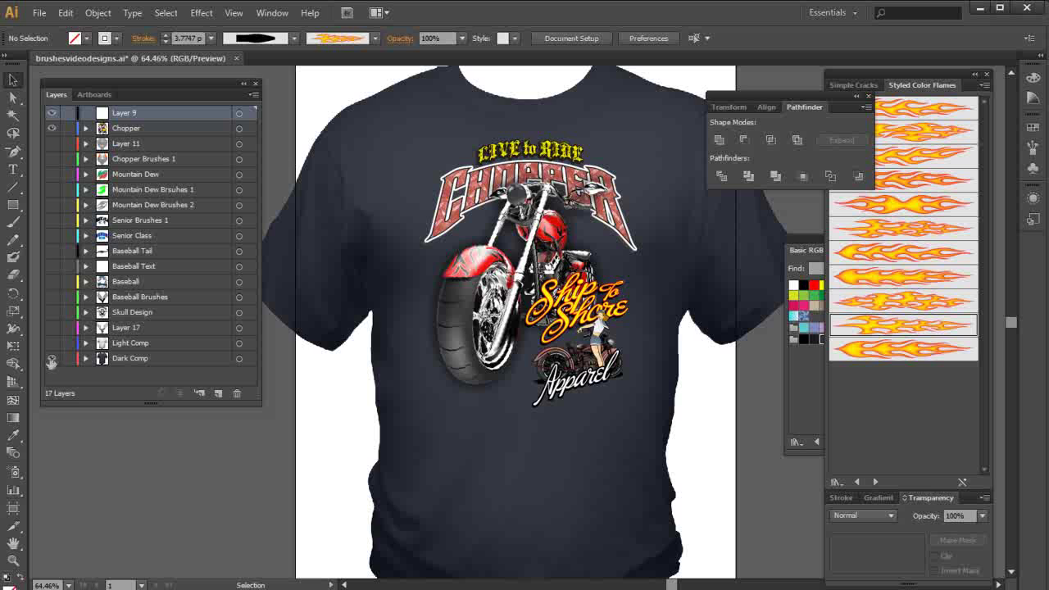
{"action": "left_click", "coordinate": [52, 144]}
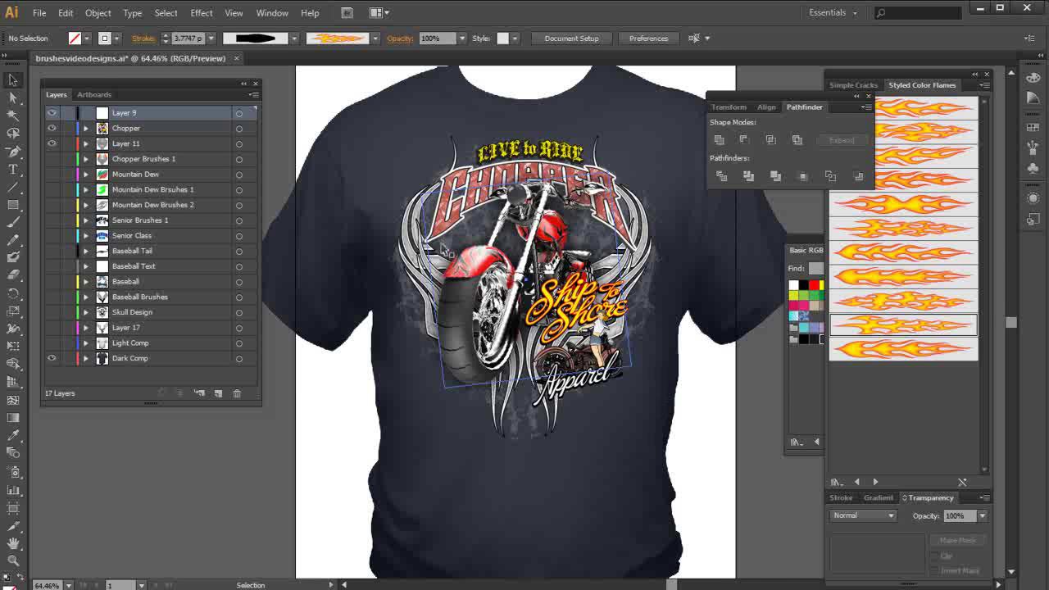
{"action": "scroll", "coordinate": [446, 246], "scroll_direction": "up", "scroll_amount": 3}
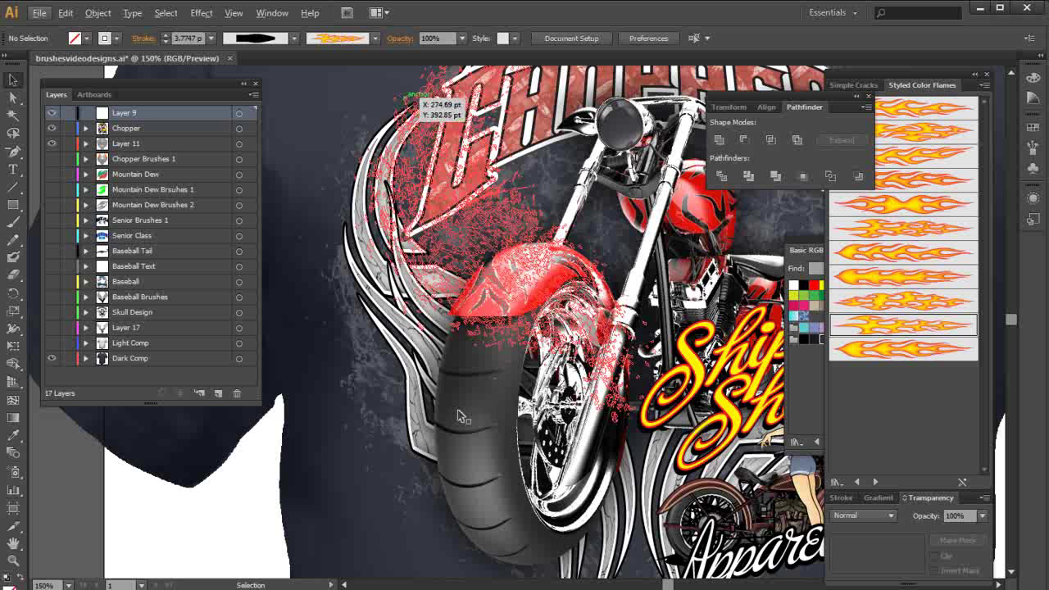
Hide Layer 11's tribal art and the Chopper Brushes 1 flames, leaving only the plain chopper design
{"action": "left_click", "coordinate": [13, 543]}
{"action": "left_click_drag", "start_coordinate": [541, 384], "coordinate": [384, 334]}
{"action": "scroll", "coordinate": [568, 292], "scroll_direction": "down", "scroll_amount": 1, "text": "alt"}
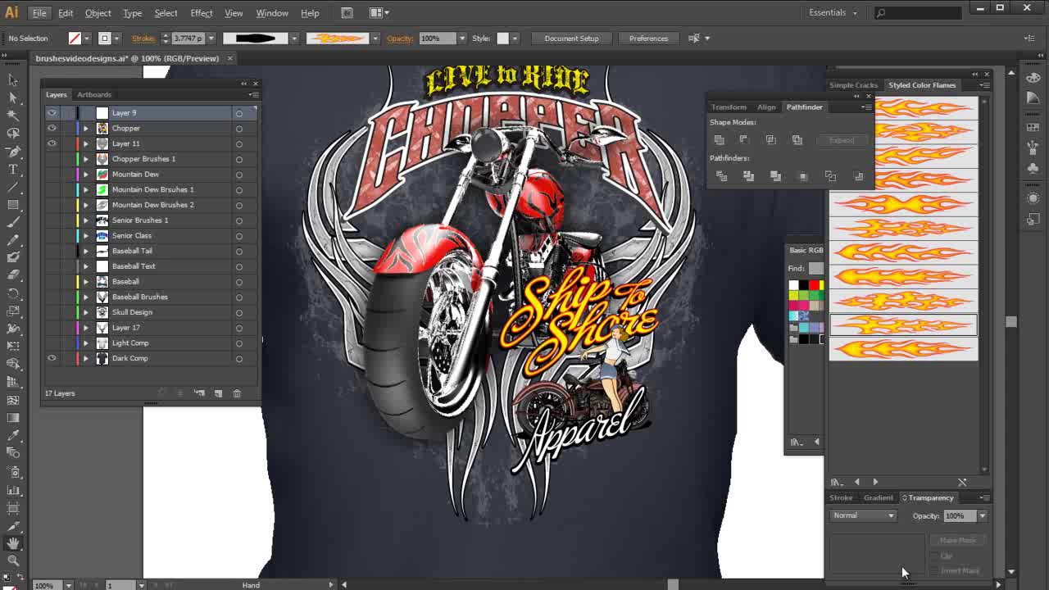
{"action": "left_click", "coordinate": [52, 143]}
{"action": "left_click", "coordinate": [52, 159]}
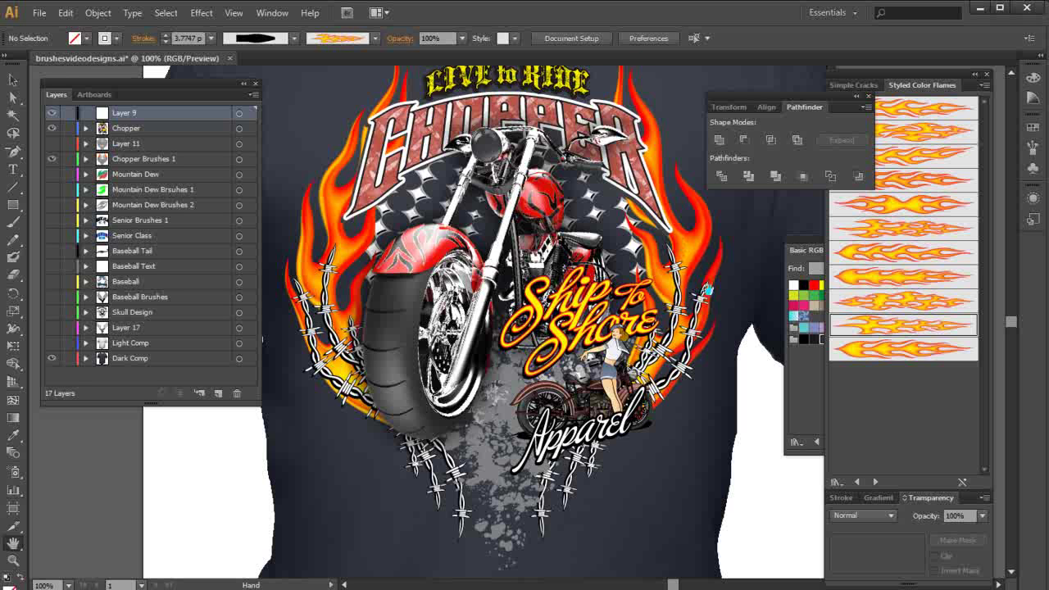
{"action": "left_click", "coordinate": [51, 159]}
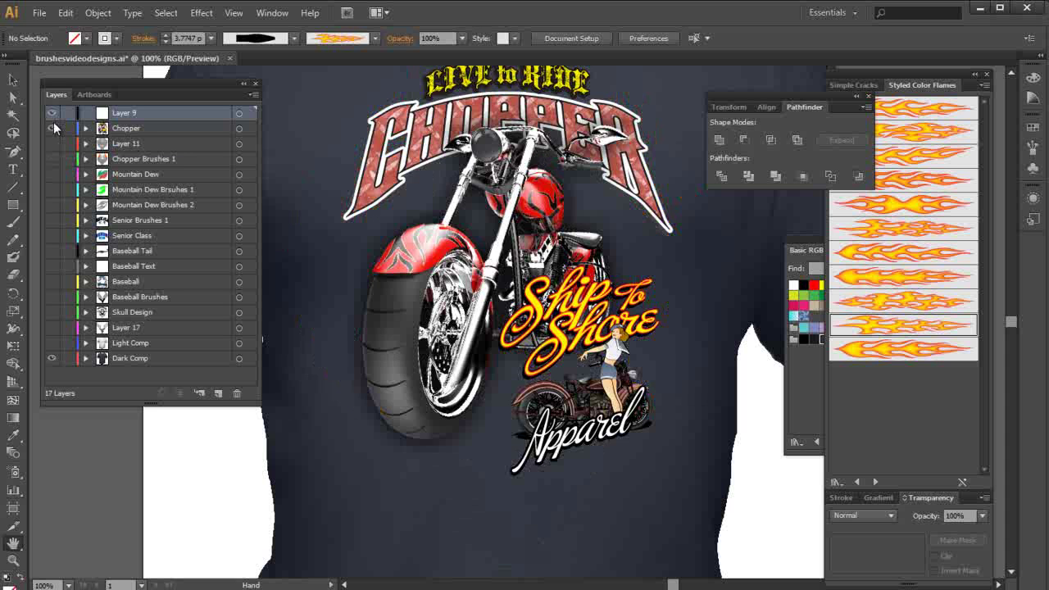
Hide the Chopper layer and show the Mountain Dew and Mountain Dew Brsuhes 1 layers
{"action": "left_click", "coordinate": [51, 127]}
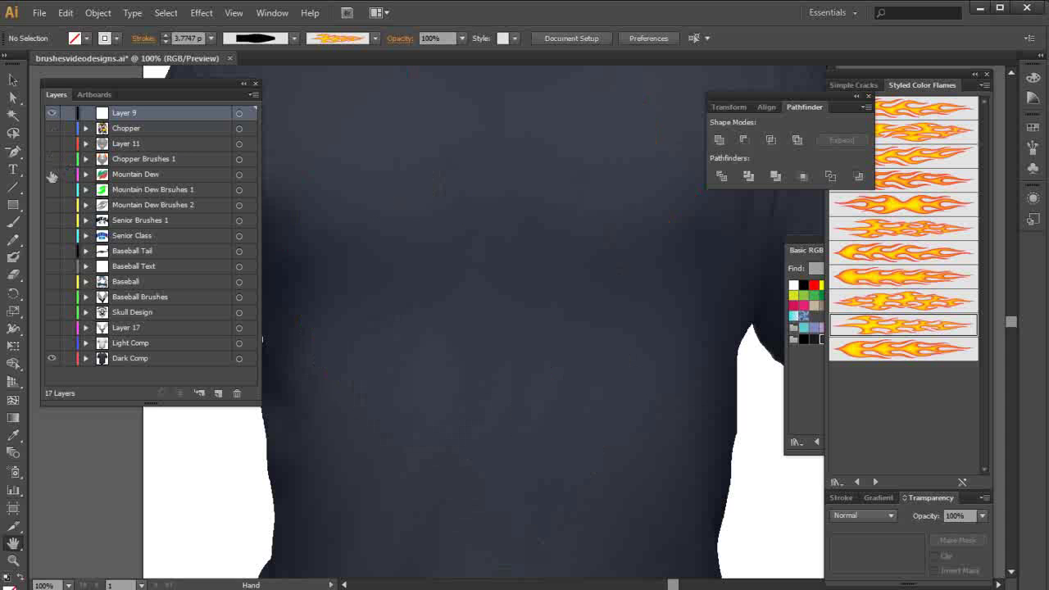
{"action": "left_click", "coordinate": [52, 174]}
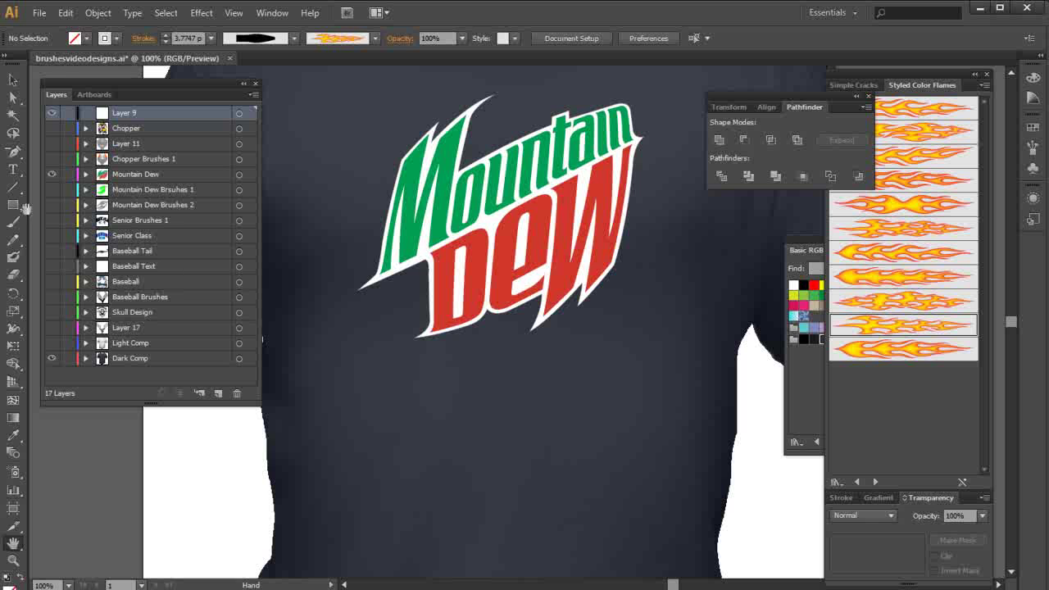
{"action": "left_click", "coordinate": [52, 190]}
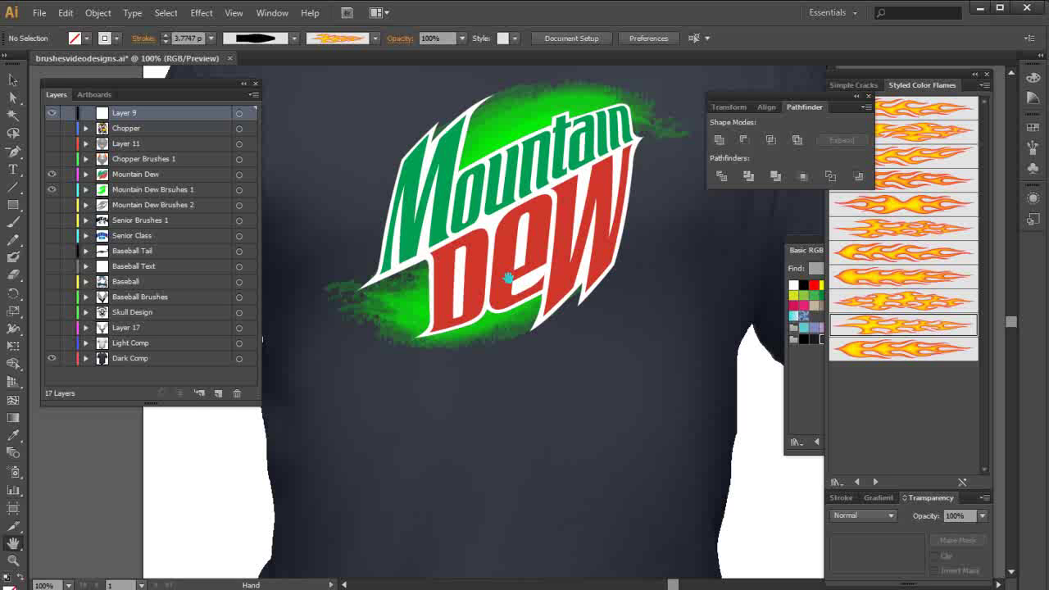
{"action": "scroll", "coordinate": [508, 278], "scroll_direction": "down", "scroll_amount": 1, "text": "alt"}
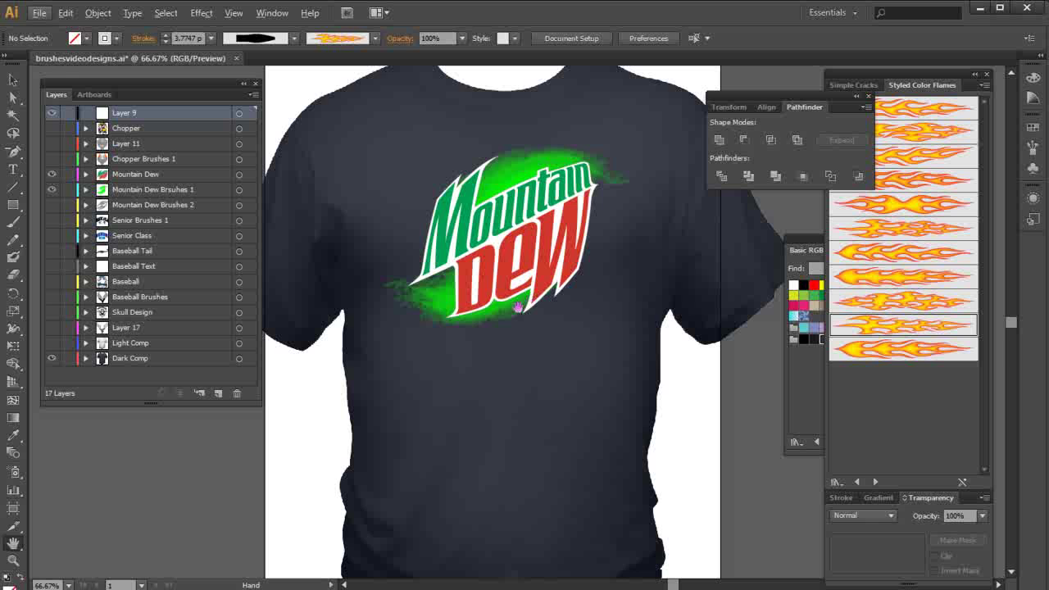
Hide Mountain Dew Brsuhes 1, show Mountain Dew Brushes 2, and toggle it off and on to compare
{"action": "left_click", "coordinate": [52, 189]}
{"action": "left_click", "coordinate": [52, 205]}
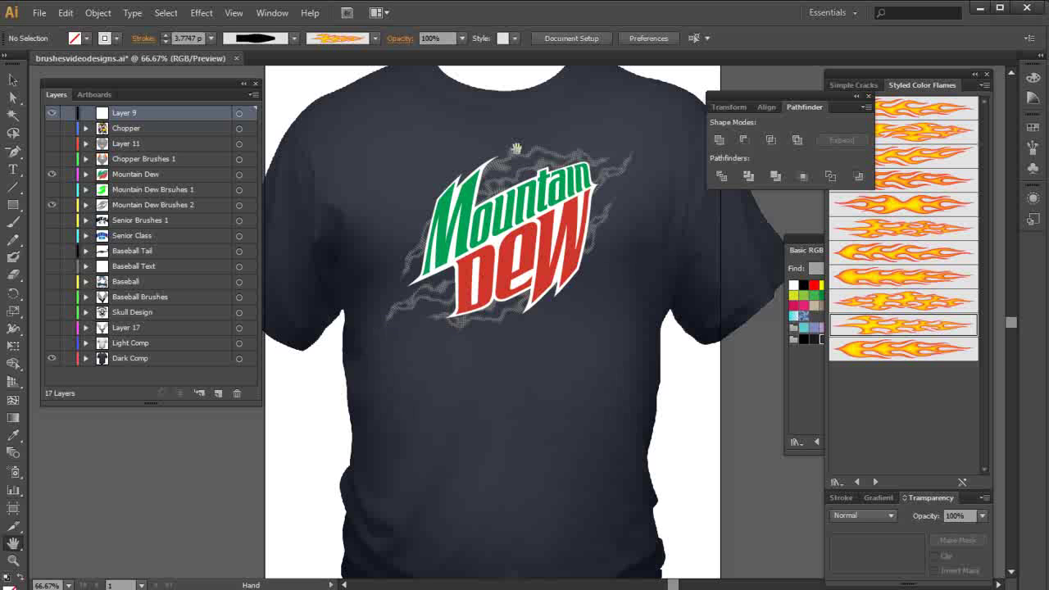
{"action": "left_click", "coordinate": [52, 204]}
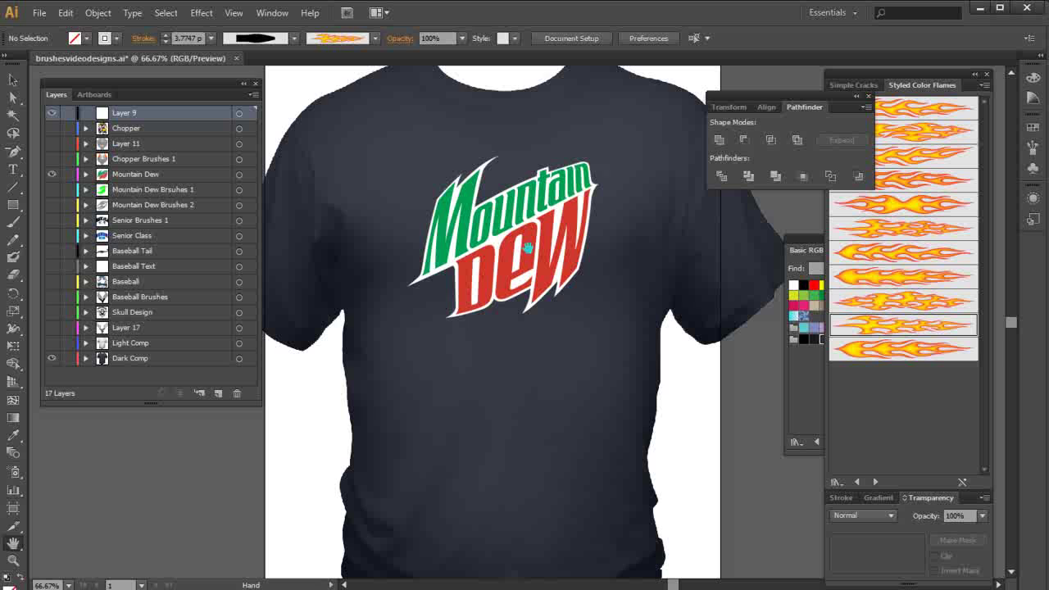
{"action": "left_click", "coordinate": [51, 204]}
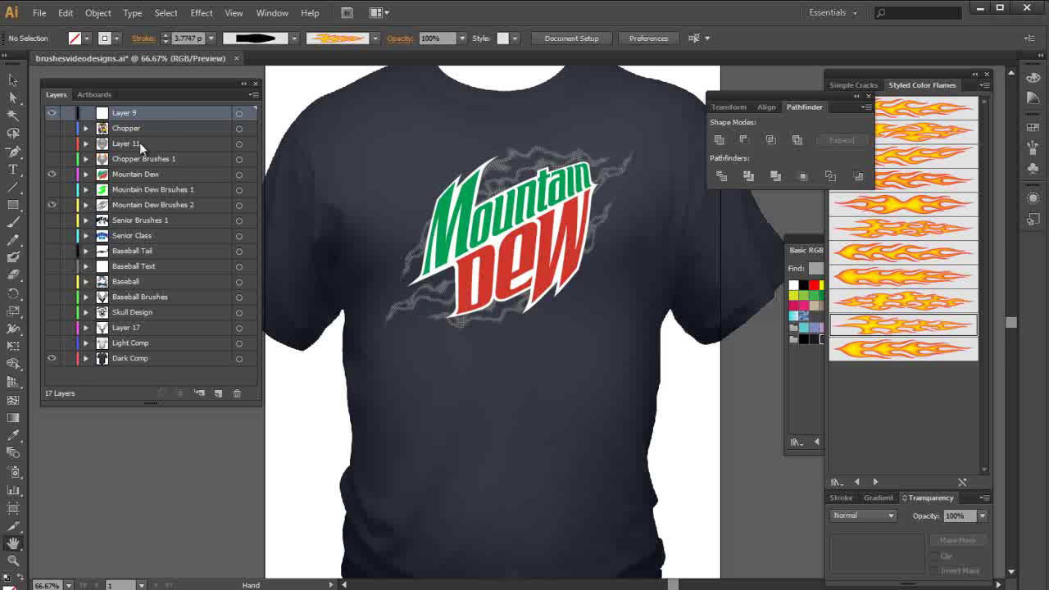
Hide the Mountain Dew logo and its brush texture, and show the Senior Class SENIOR 2013 graphic
{"action": "left_click", "coordinate": [51, 203]}
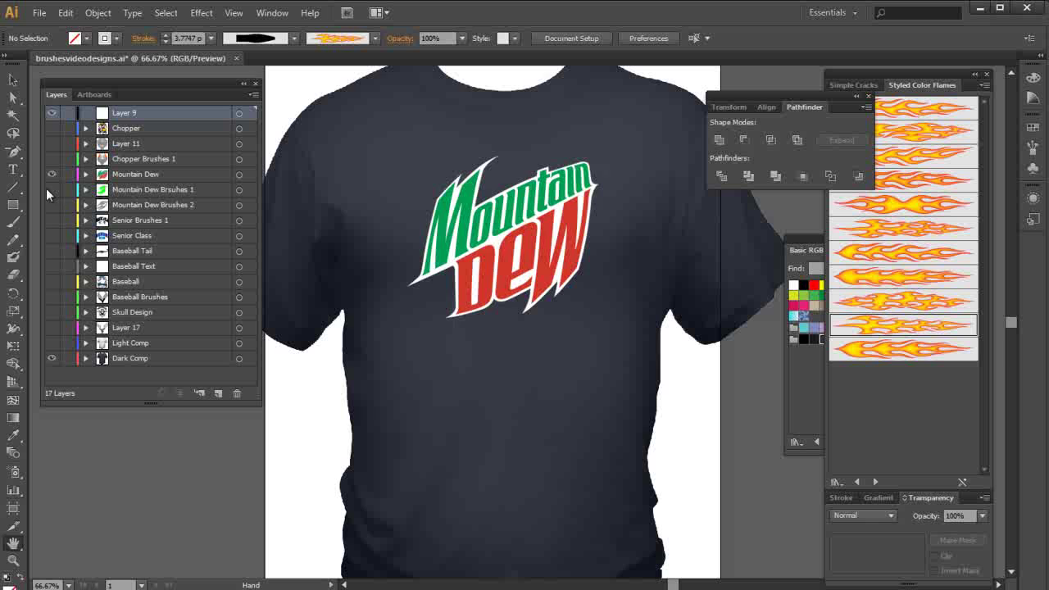
{"action": "left_click", "coordinate": [51, 173]}
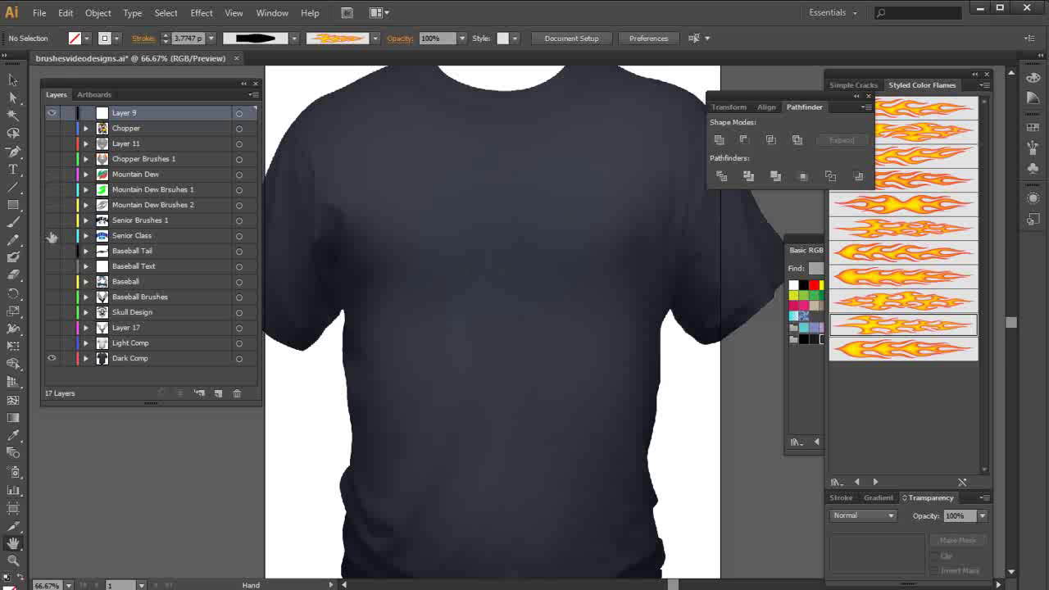
{"action": "left_click", "coordinate": [50, 236]}
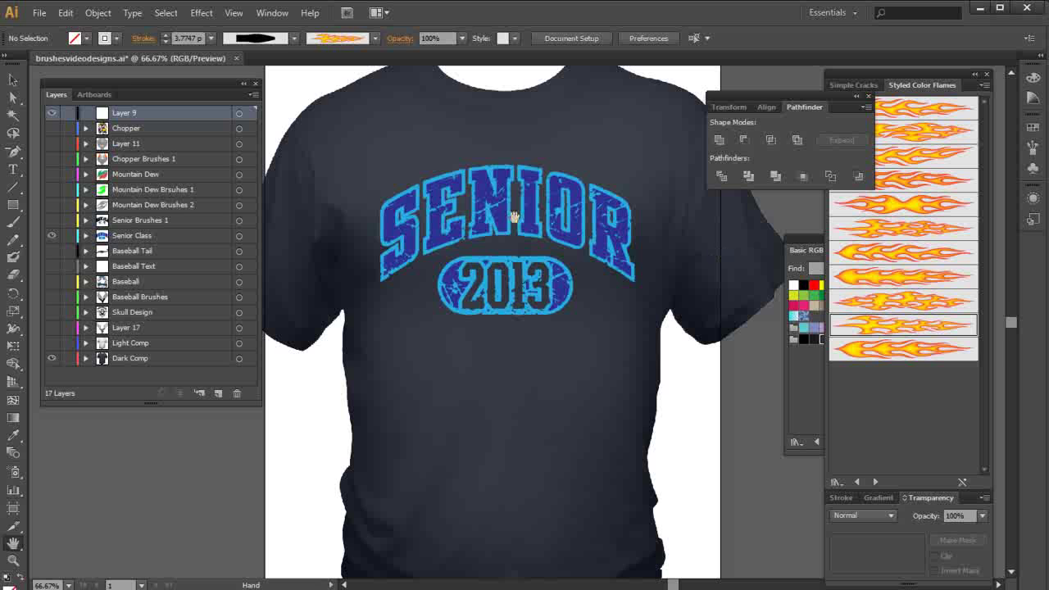
Show the Senior Brushes 1 grunge texture over SENIOR 2013 and zoom in to inspect it
{"action": "left_click", "coordinate": [51, 220]}
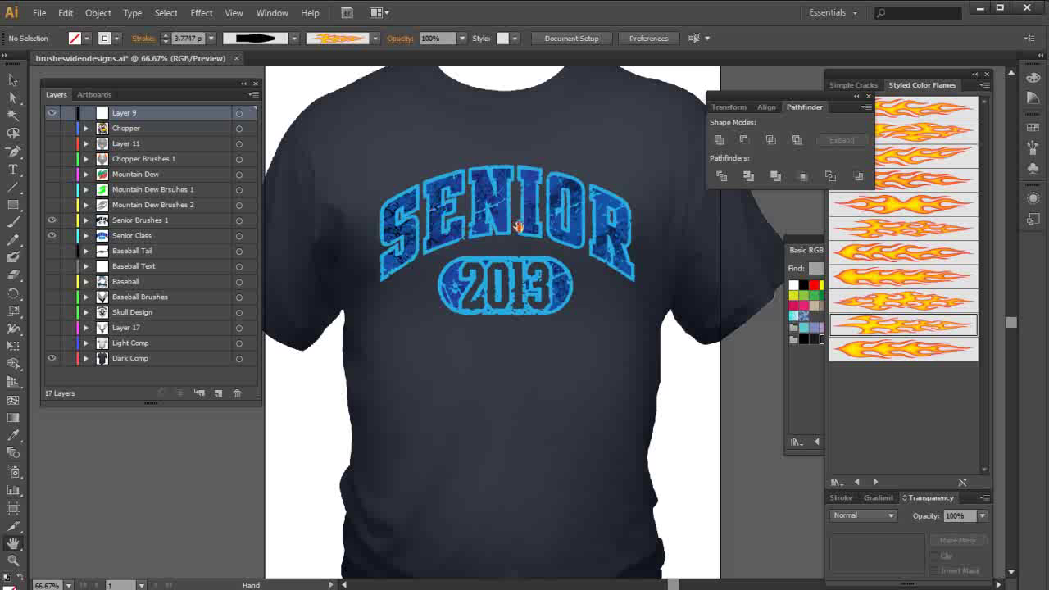
{"action": "scroll", "coordinate": [528, 215], "scroll_direction": "up", "scroll_amount": 2}
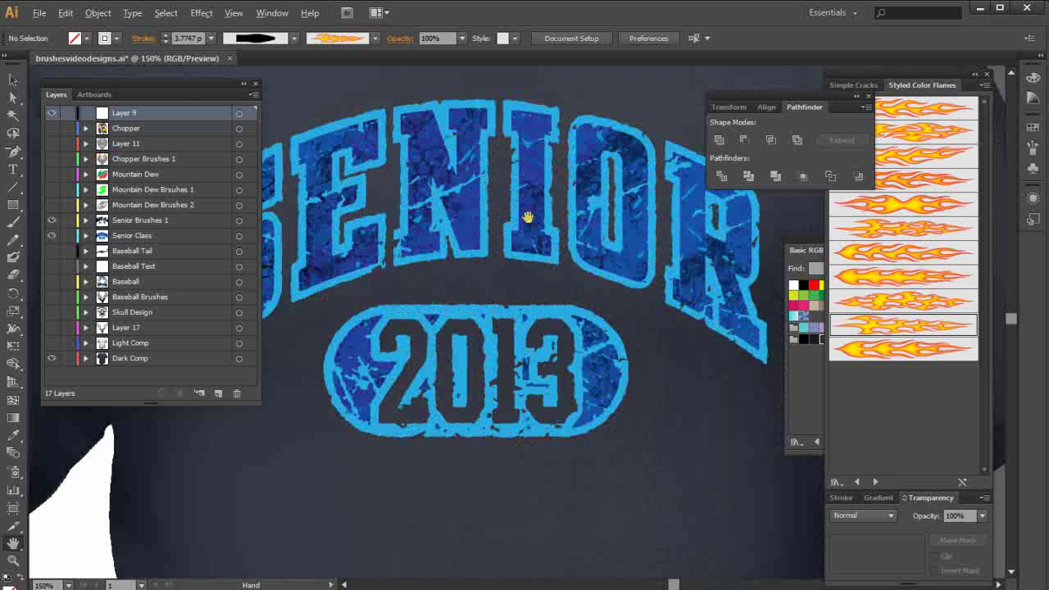
{"action": "scroll", "coordinate": [529, 217], "scroll_direction": "up", "scroll_amount": 1}
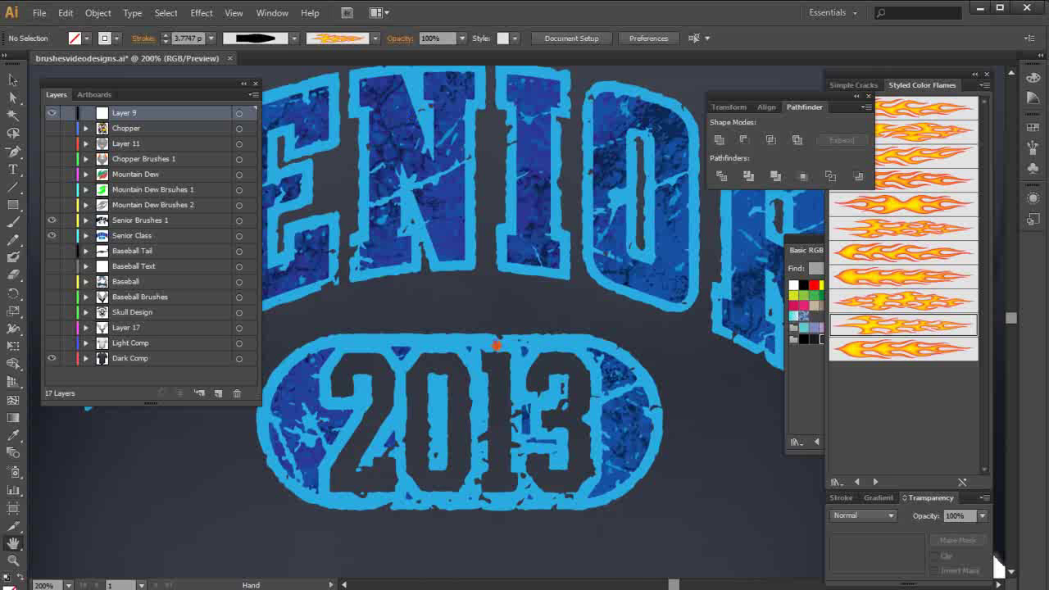
{"action": "scroll", "coordinate": [496, 345], "scroll_direction": "down", "scroll_amount": 2}
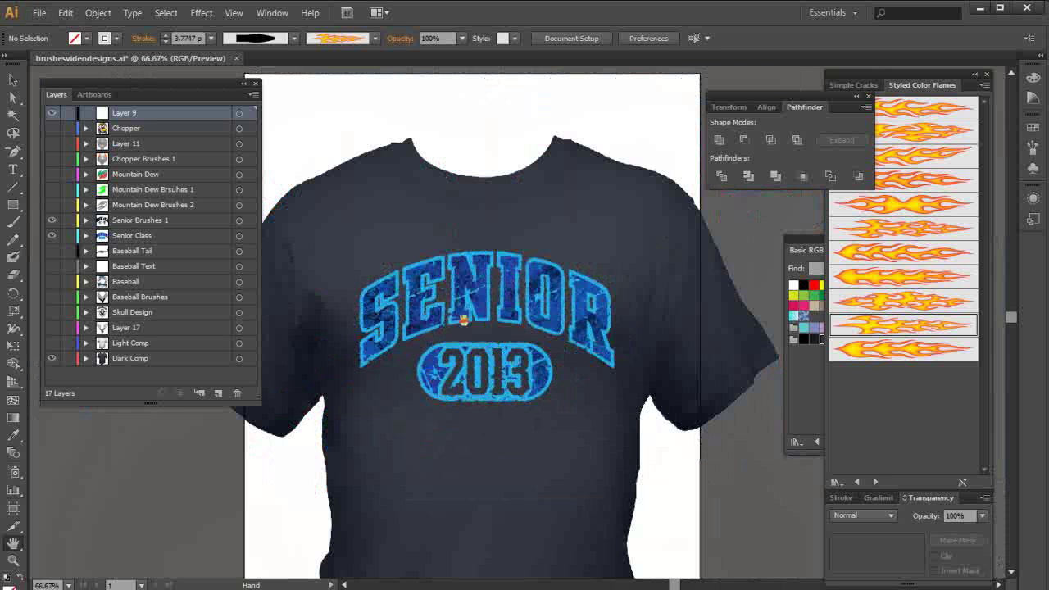
Hide the SENIOR 2013 design, then preview the Baseball script logo with its swoosh tail and hide it
{"action": "left_click", "coordinate": [52, 219]}
{"action": "left_click", "coordinate": [51, 236]}
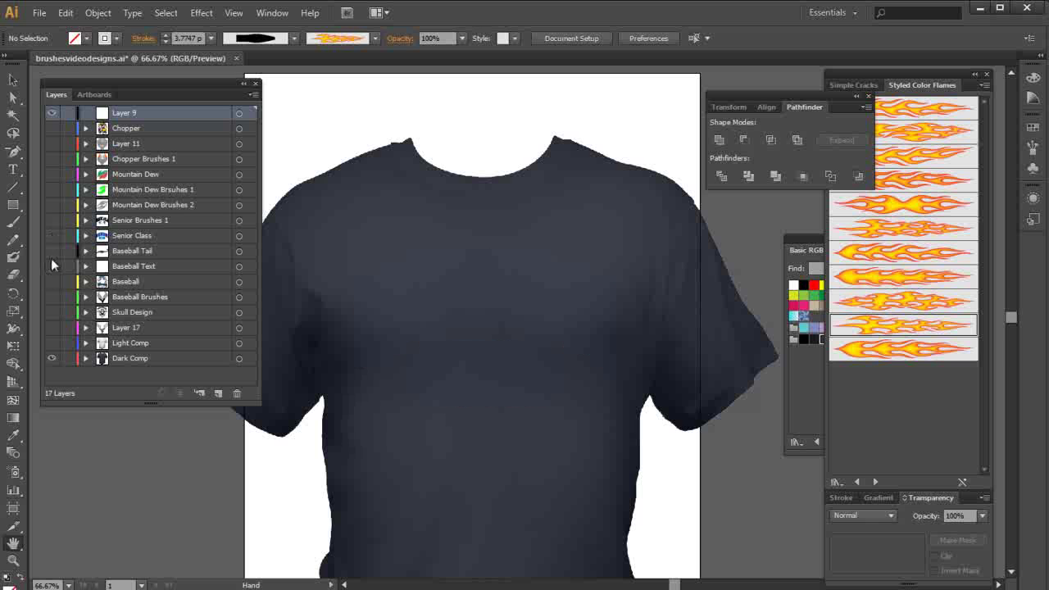
{"action": "left_click", "coordinate": [51, 251]}
{"action": "left_click", "coordinate": [52, 265]}
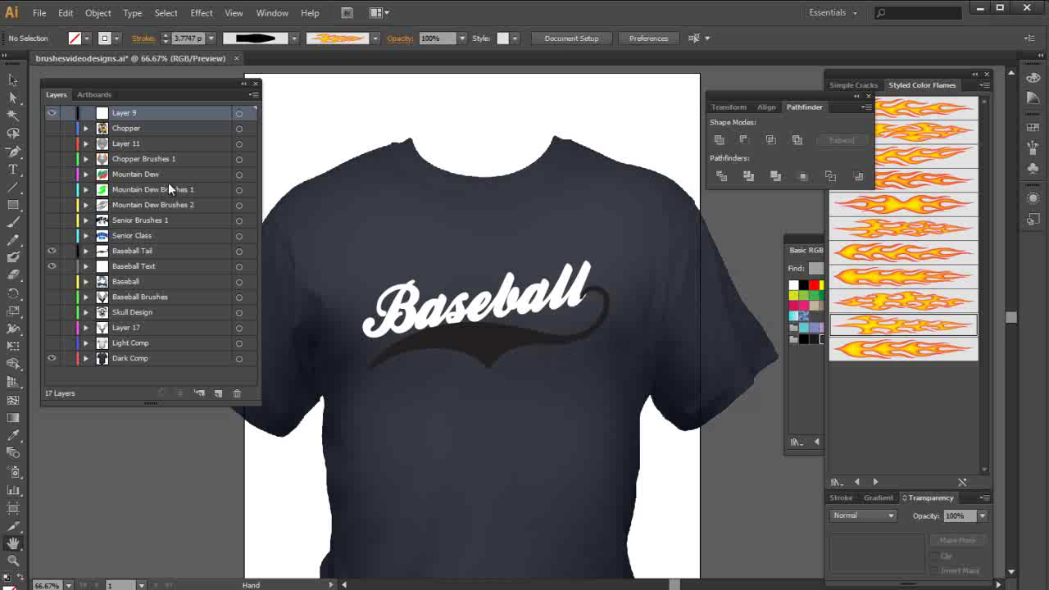
{"action": "left_click", "coordinate": [52, 251]}
{"action": "left_click", "coordinate": [51, 265]}
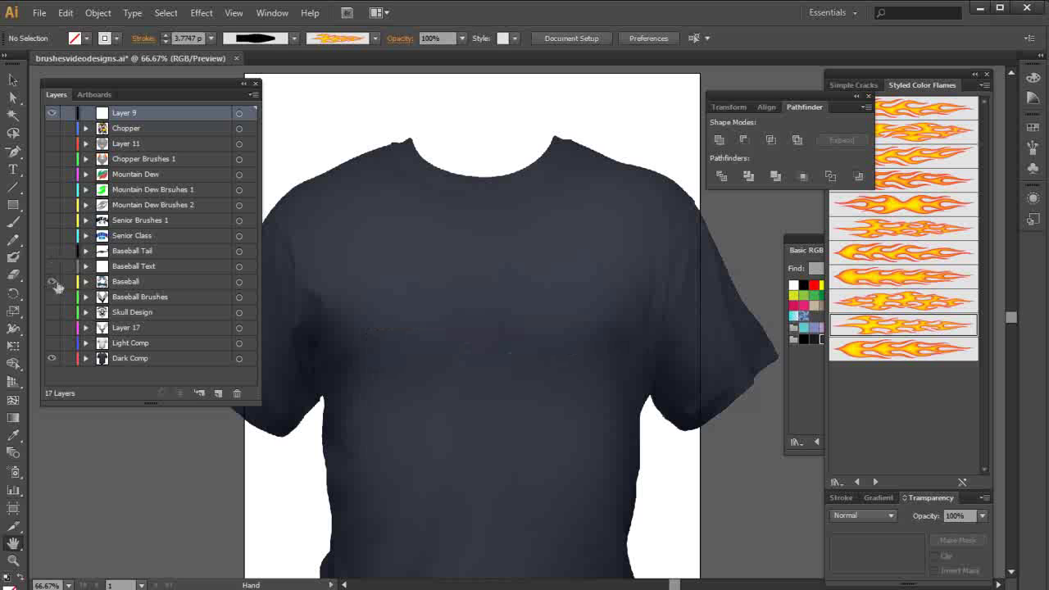
Preview the baseball player emblem with its barbed-wire brush artwork, then hide the emblem
{"action": "left_click", "coordinate": [52, 281]}
{"action": "left_click", "coordinate": [52, 296]}
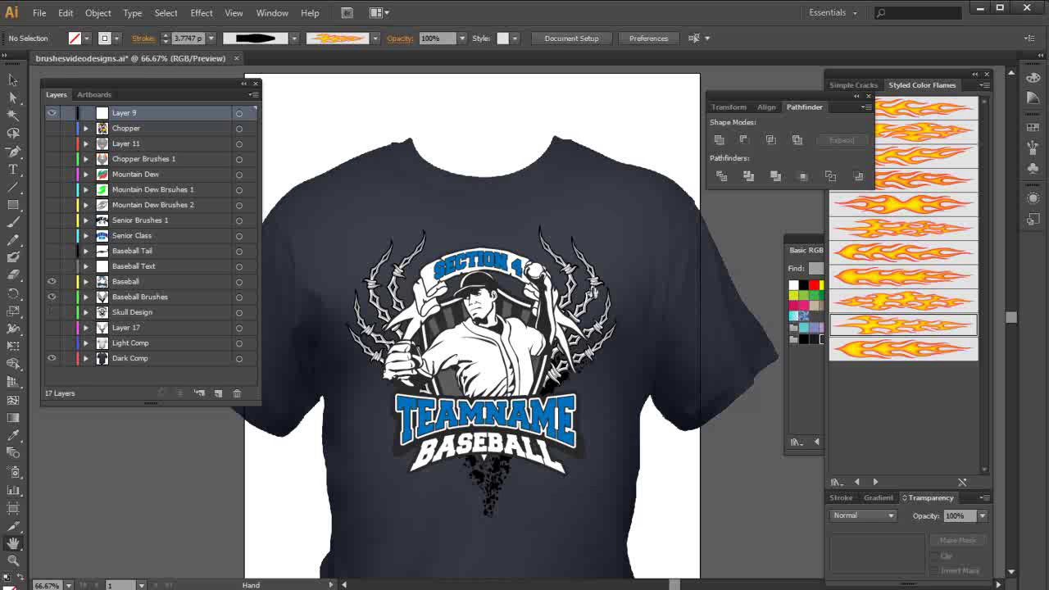
{"action": "left_click", "coordinate": [51, 281]}
Hide the barbed-wire artwork and show the Skull Design emblem with its wings and dragon
{"action": "left_click", "coordinate": [46, 298]}
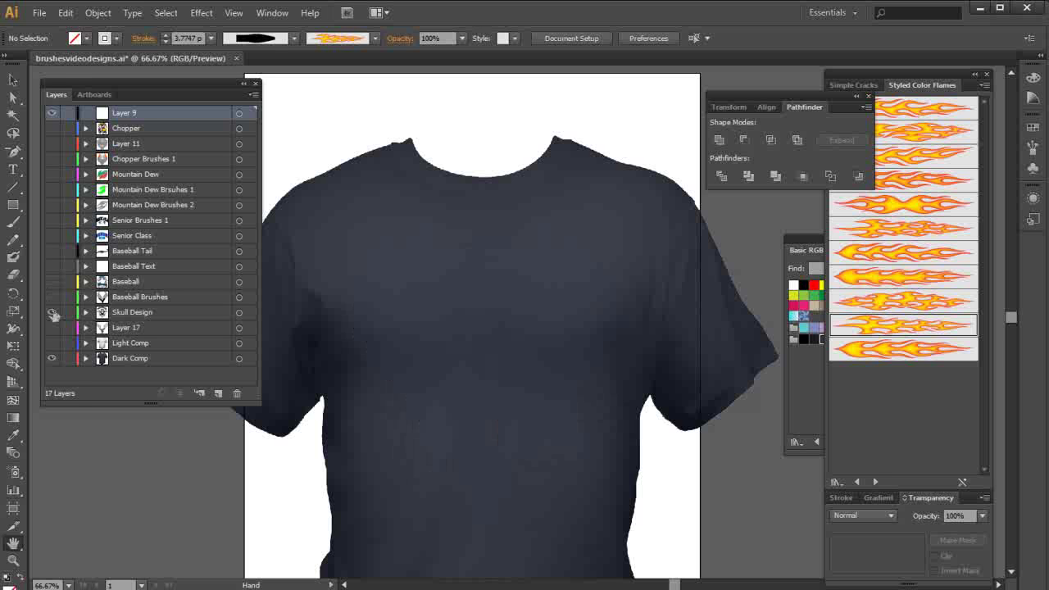
{"action": "left_click", "coordinate": [52, 313]}
{"action": "left_click", "coordinate": [51, 327]}
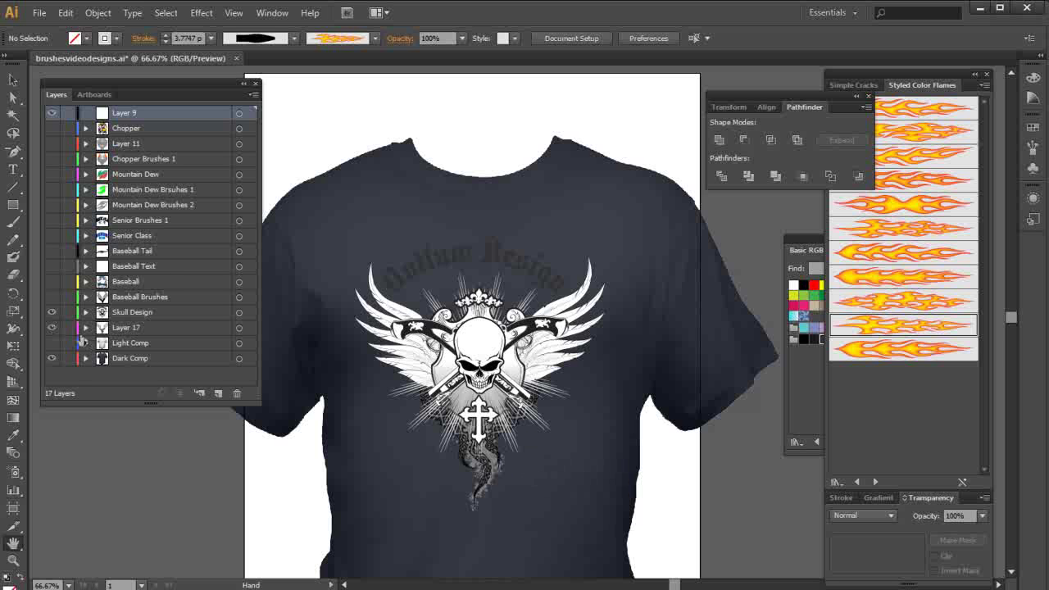
Swap the dark shirt photo for the light grey shirt and zoom to 100%
{"action": "left_click", "coordinate": [50, 359]}
{"action": "left_click", "coordinate": [52, 344]}
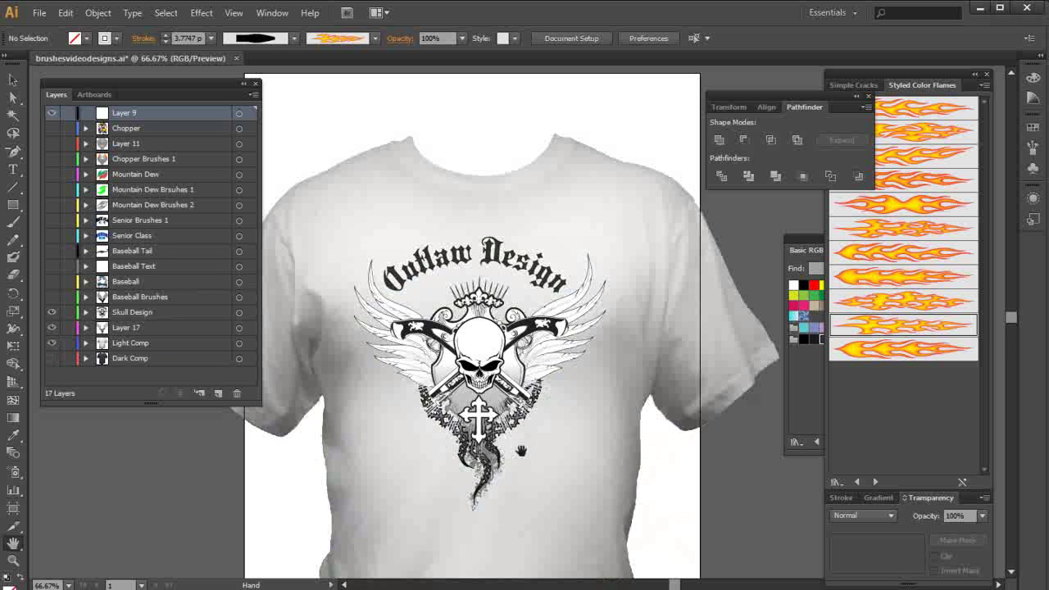
{"action": "scroll", "coordinate": [524, 422], "scroll_direction": "up", "scroll_amount": 1}
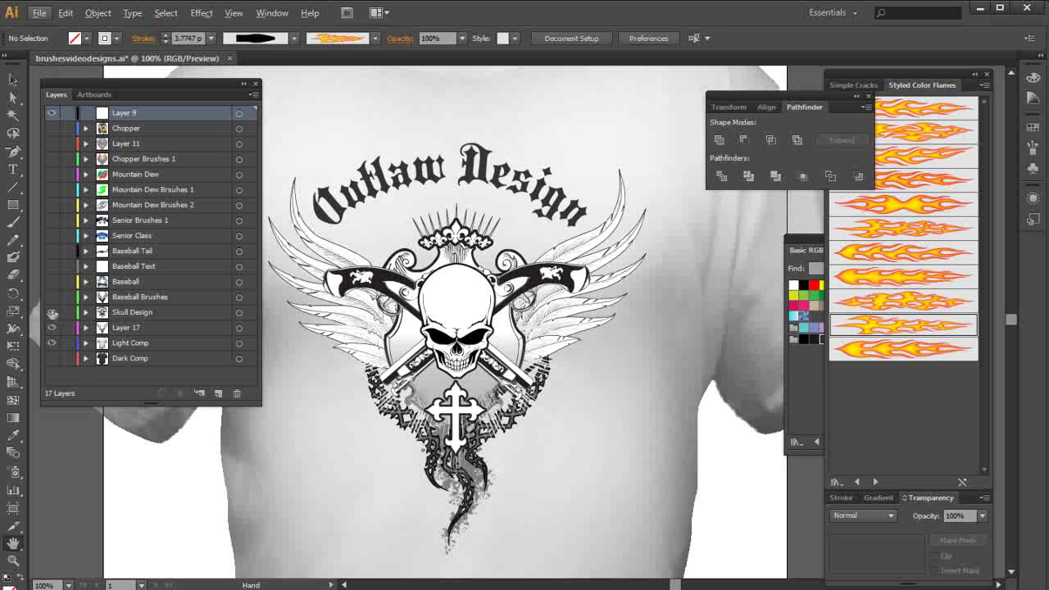
Hide the skull design, restore the dark shirt, and show the active tribal wings layer and Chopper artwork
{"action": "left_click", "coordinate": [53, 312]}
{"action": "left_click", "coordinate": [53, 327]}
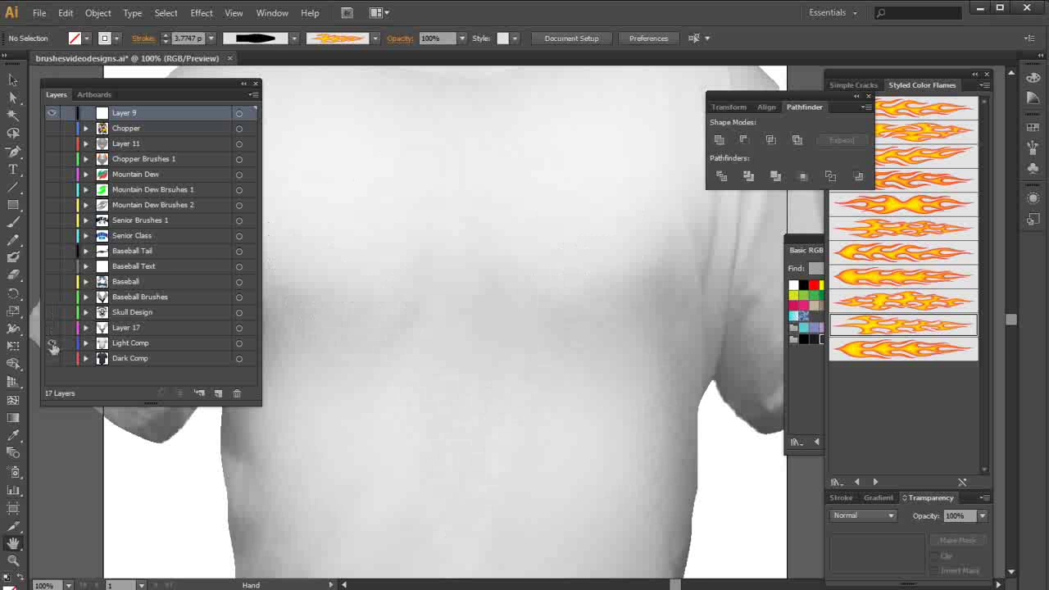
{"action": "left_click", "coordinate": [52, 343]}
{"action": "left_click", "coordinate": [51, 359]}
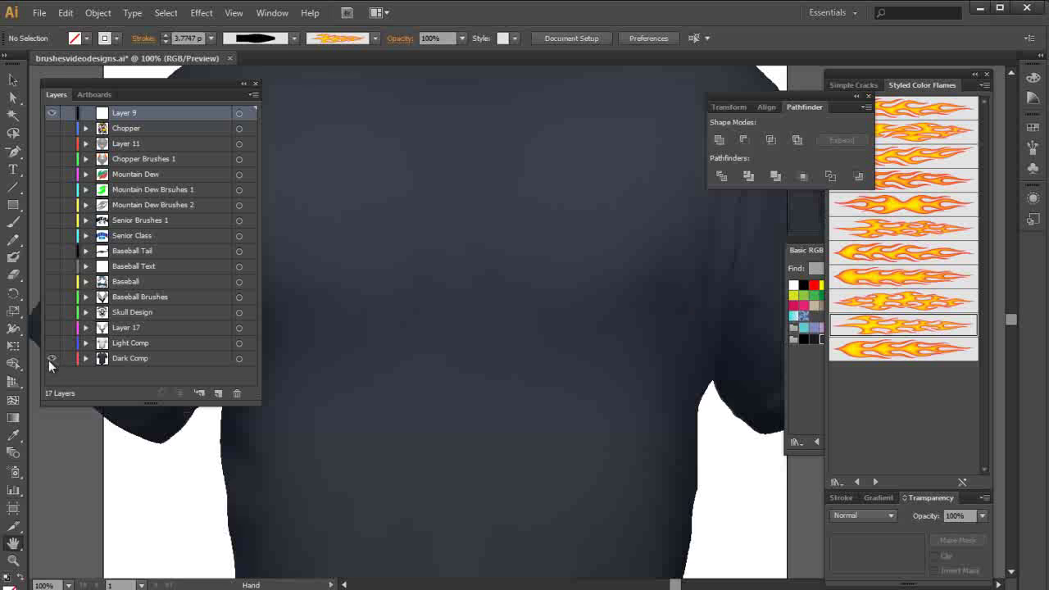
{"action": "left_click", "coordinate": [53, 144]}
{"action": "left_click", "coordinate": [113, 145]}
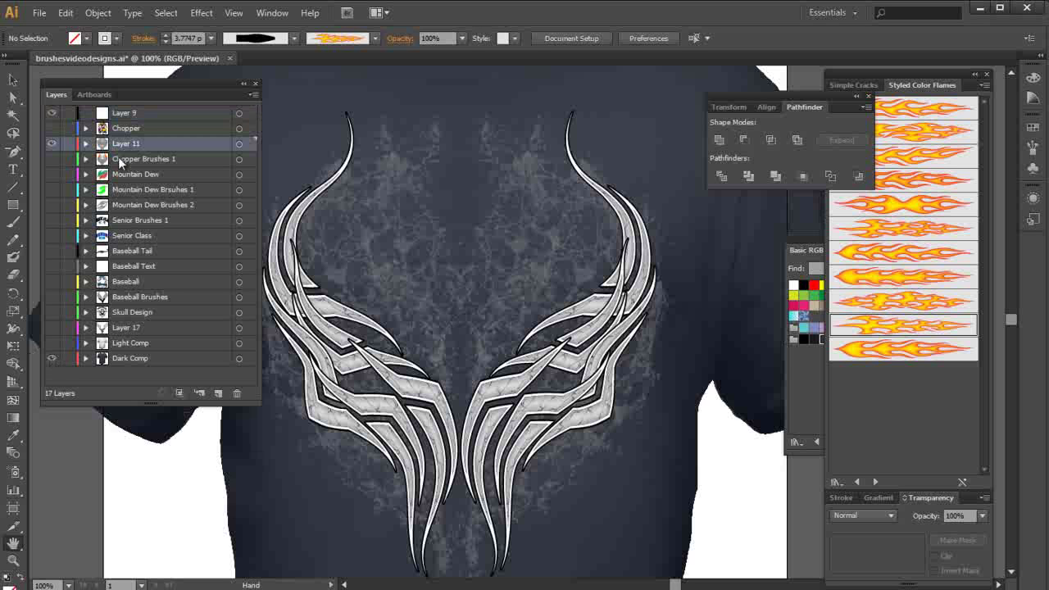
{"action": "left_click", "coordinate": [52, 129]}
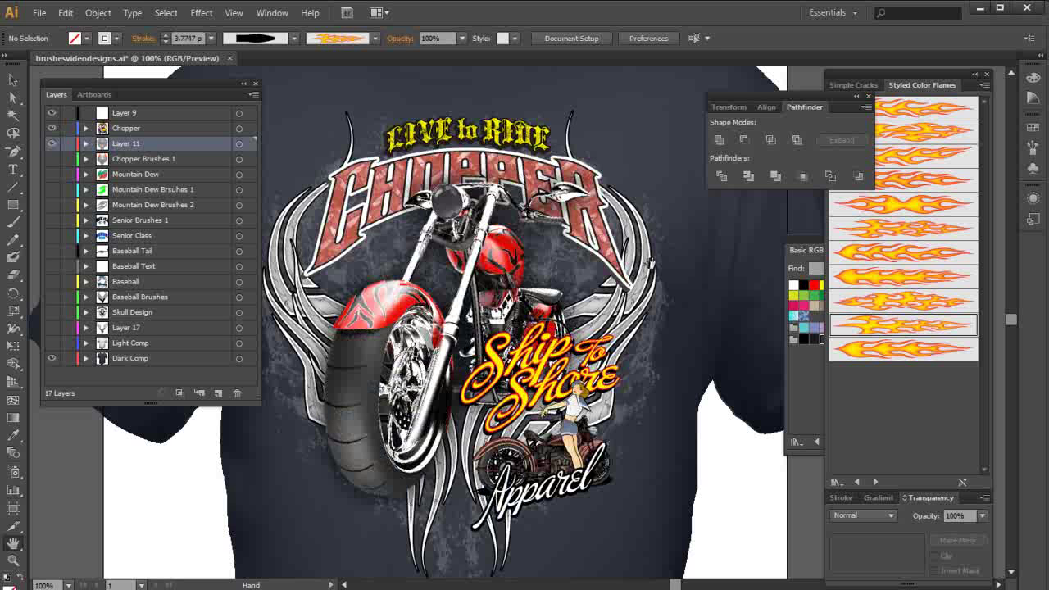
With the Selection tool, select artwork pieces including the chopper and the Dark Comp shirt group
{"action": "key", "text": "v"}
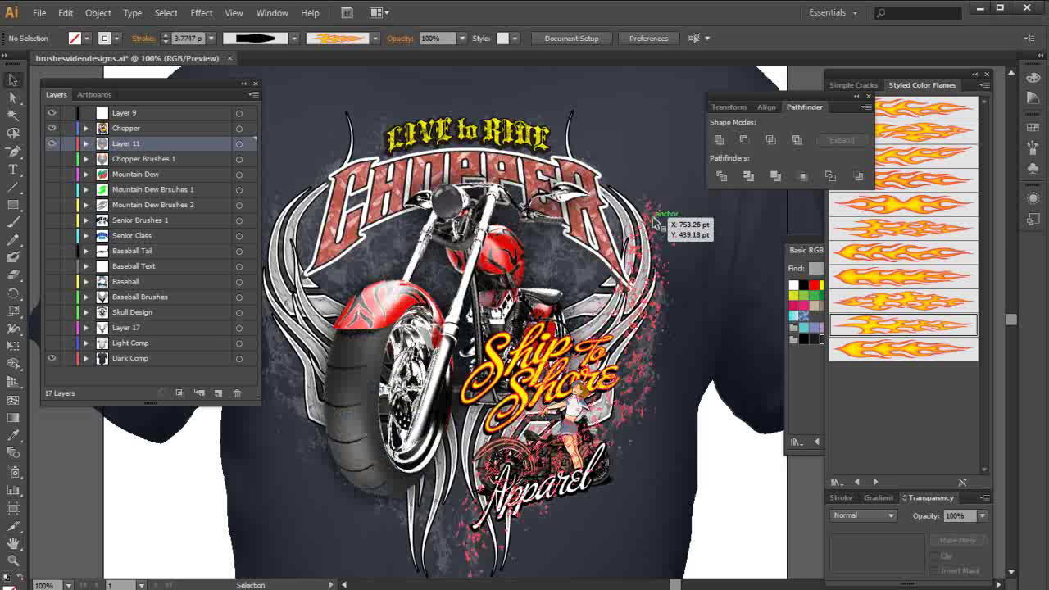
{"action": "left_click", "coordinate": [652, 221]}
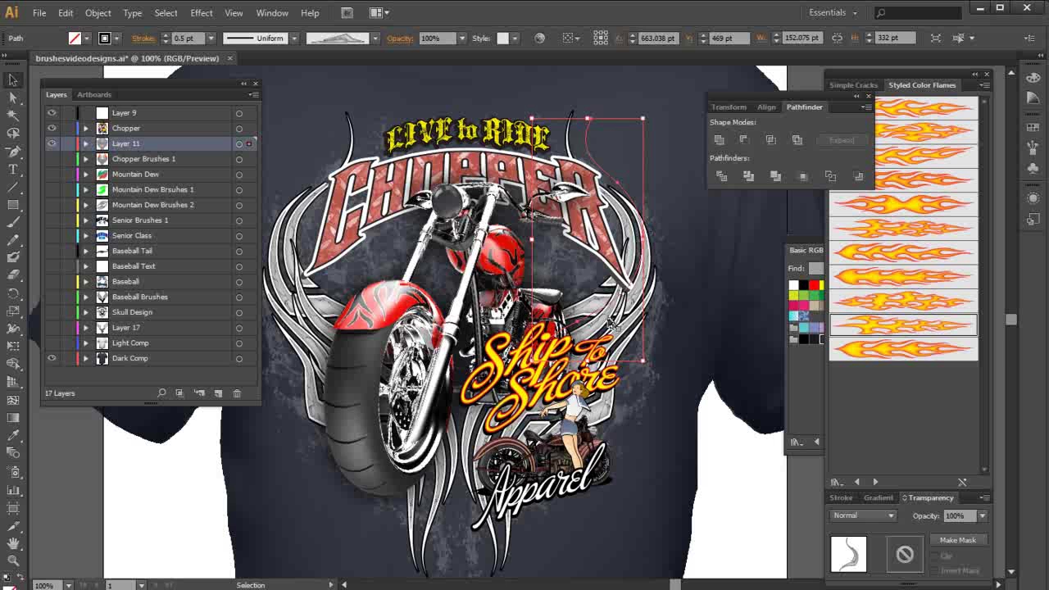
{"action": "left_click", "coordinate": [610, 324], "text": "shift"}
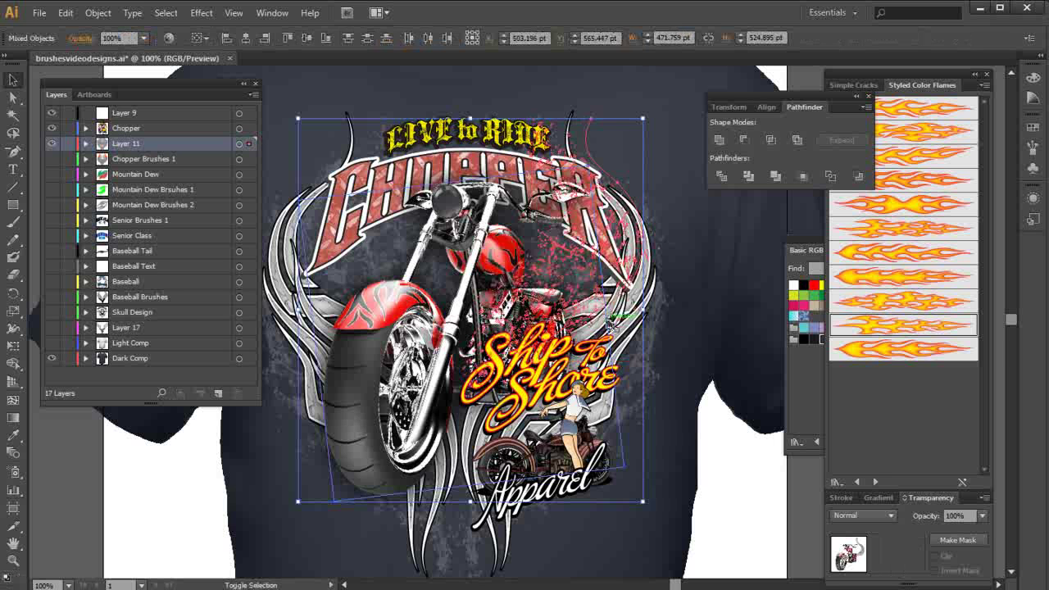
{"action": "left_click", "coordinate": [737, 214]}
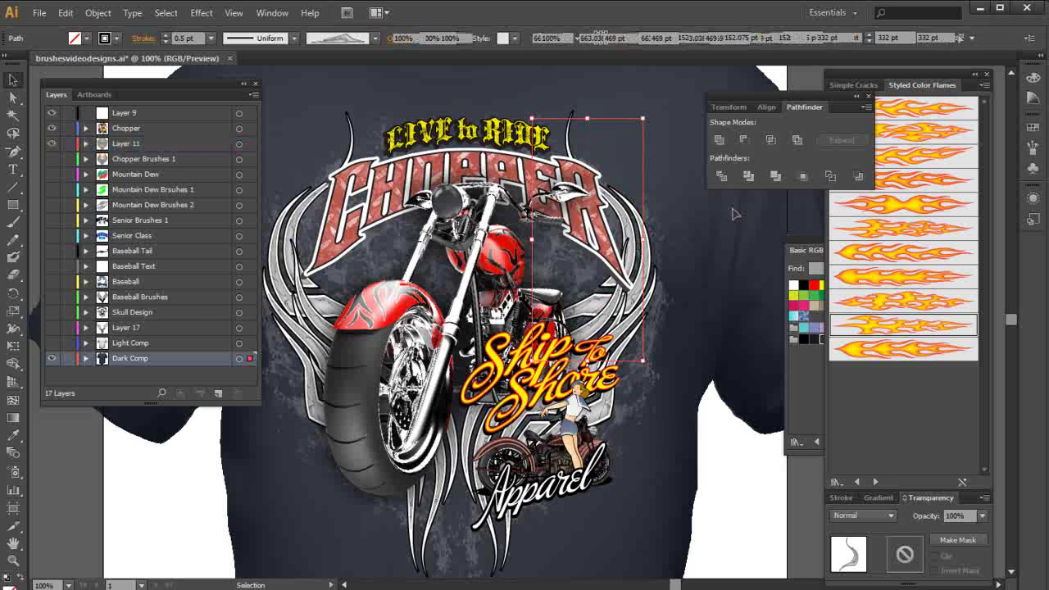
Hide Chopper, select the guide paths over the right wing and horn, then show Chopper again
{"action": "left_click", "coordinate": [52, 128]}
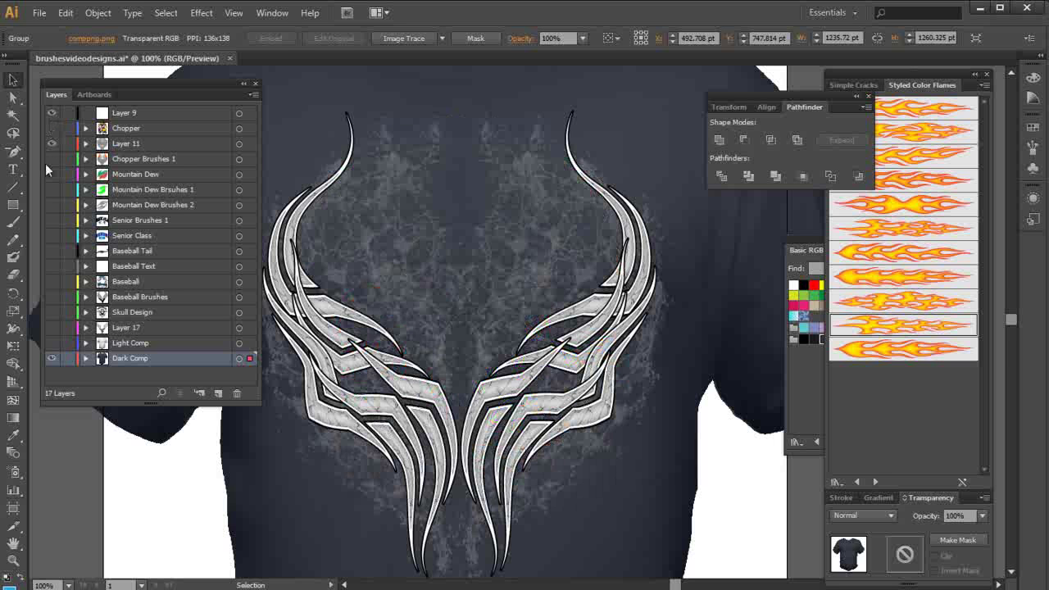
{"action": "left_click", "coordinate": [577, 409]}
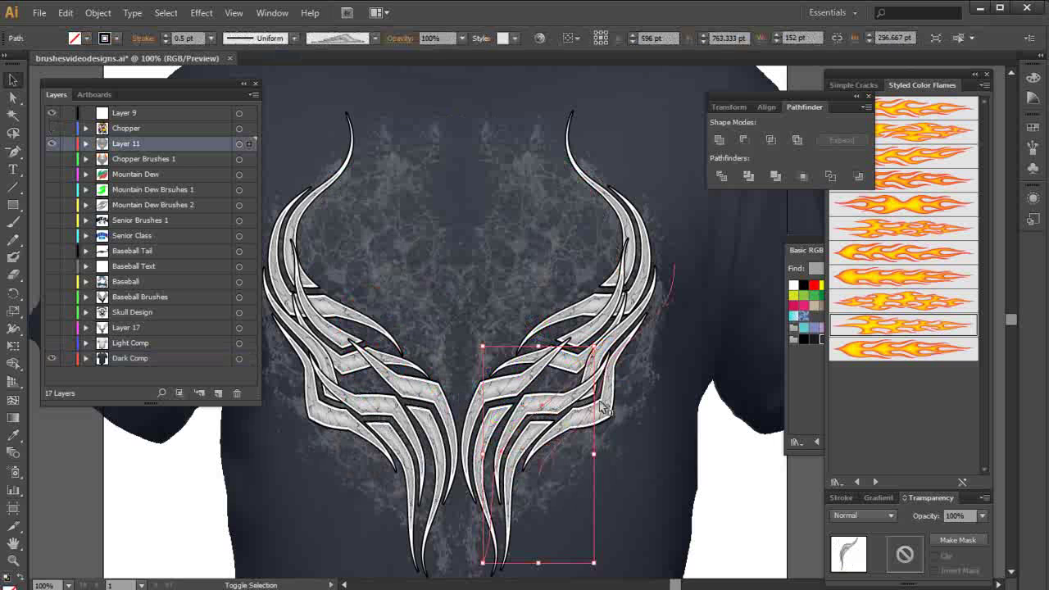
{"action": "left_click", "coordinate": [598, 403], "text": "shift"}
{"action": "left_click", "coordinate": [577, 340], "text": "shift"}
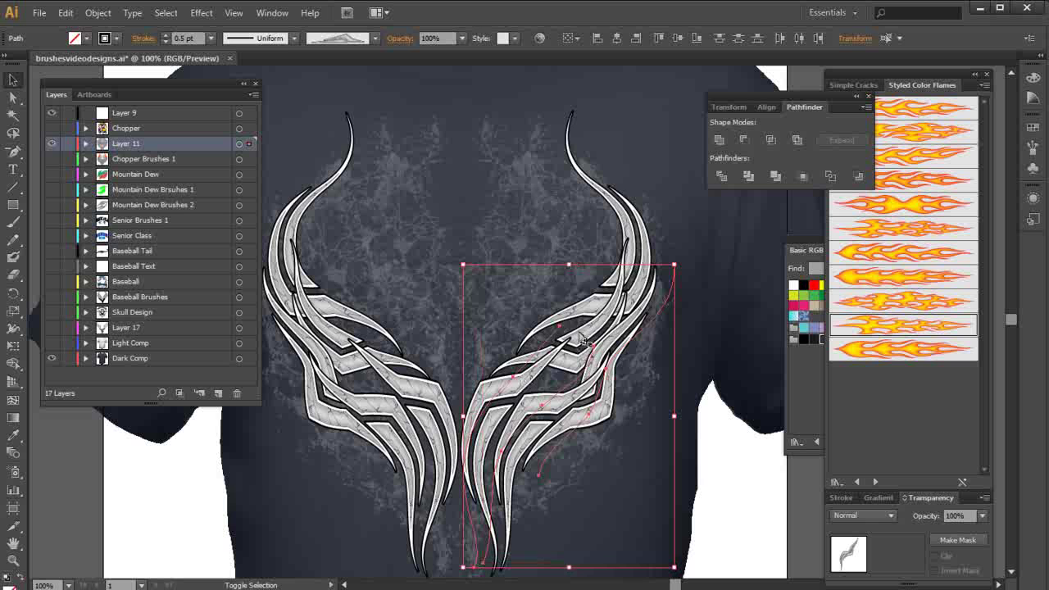
{"action": "left_click", "coordinate": [643, 223], "text": "shift"}
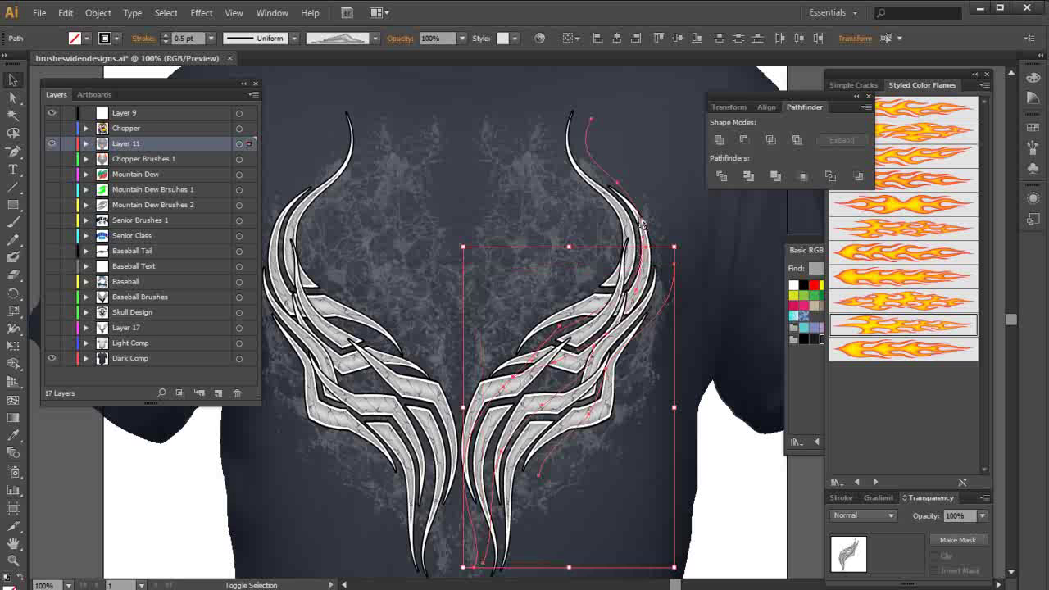
{"action": "left_click", "coordinate": [643, 223], "text": "shift"}
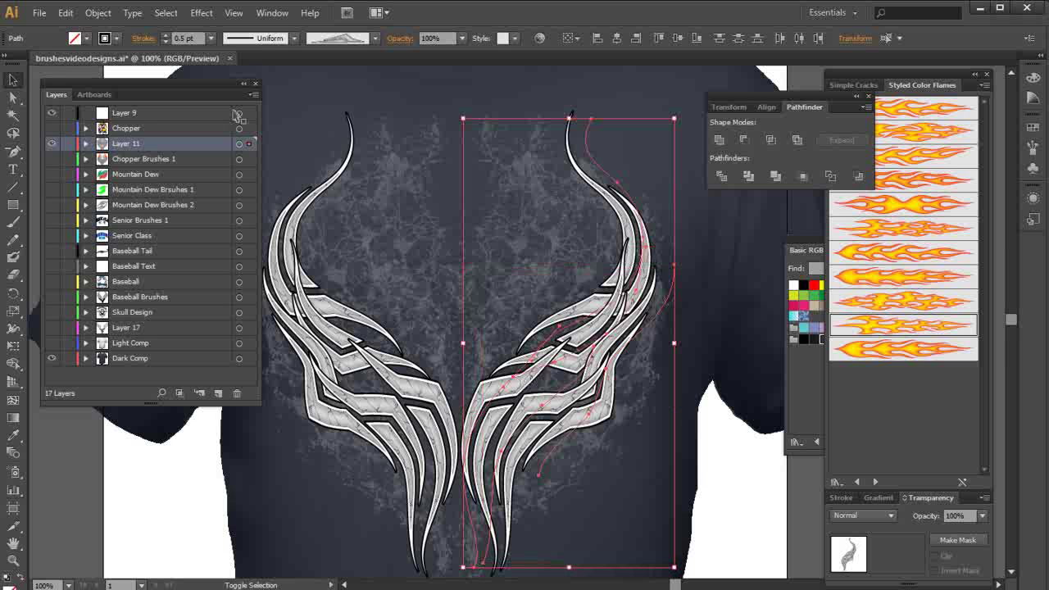
{"action": "left_click", "coordinate": [52, 128]}
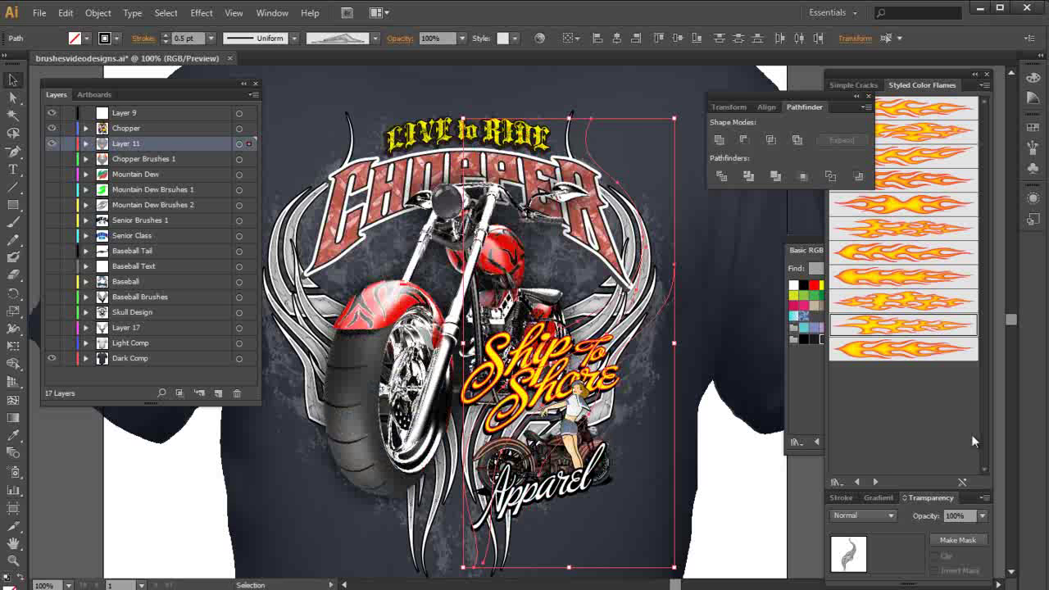
Try Styled_color_flame_07 on the paths, undo it, and load the Cracked Shapes brush library
{"action": "left_click", "coordinate": [918, 255]}
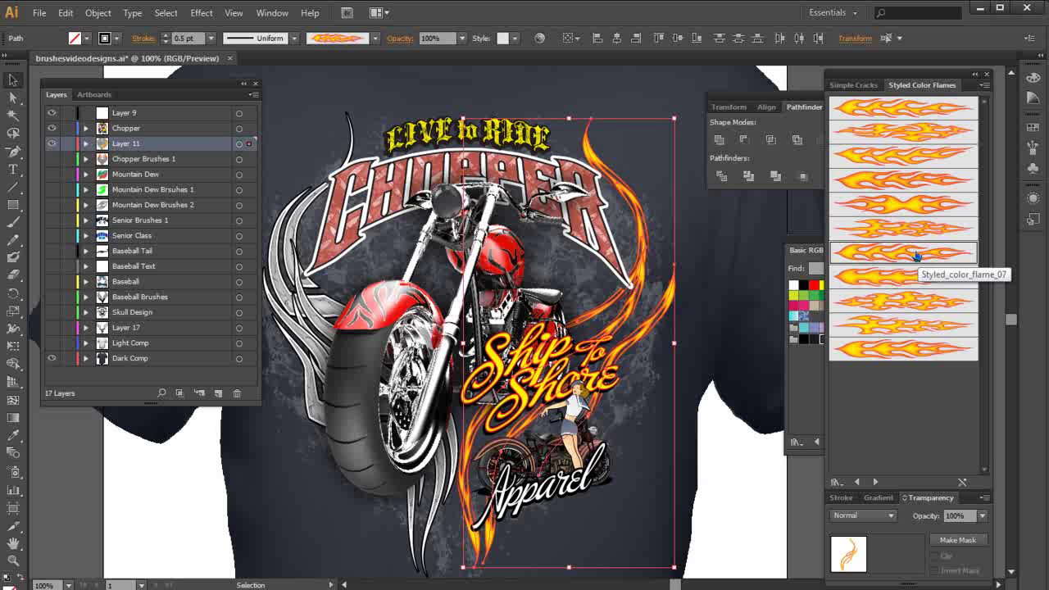
{"action": "key", "text": "ctrl+z"}
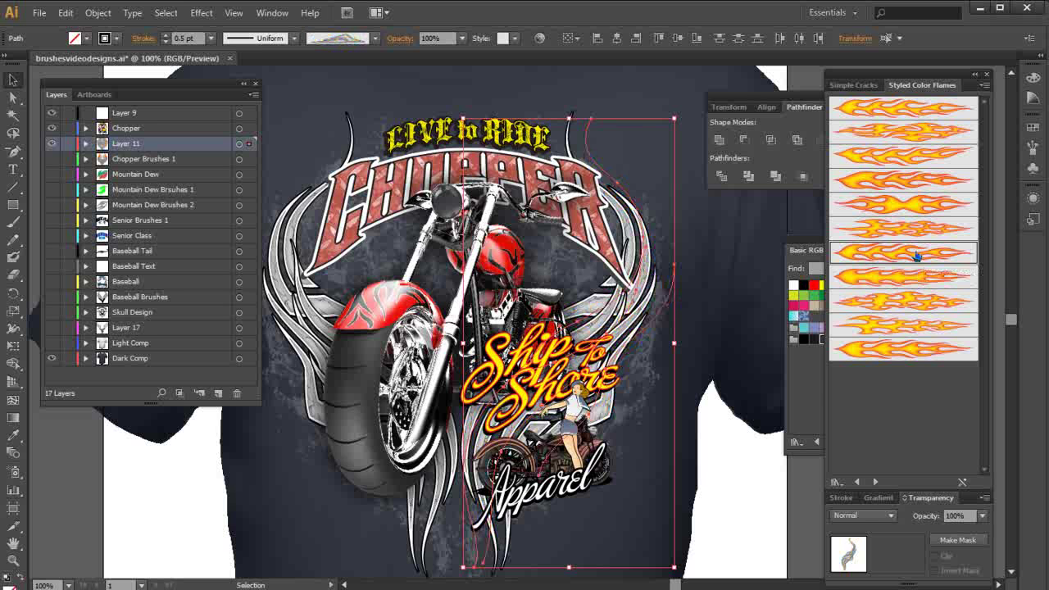
{"action": "left_click", "coordinate": [838, 483]}
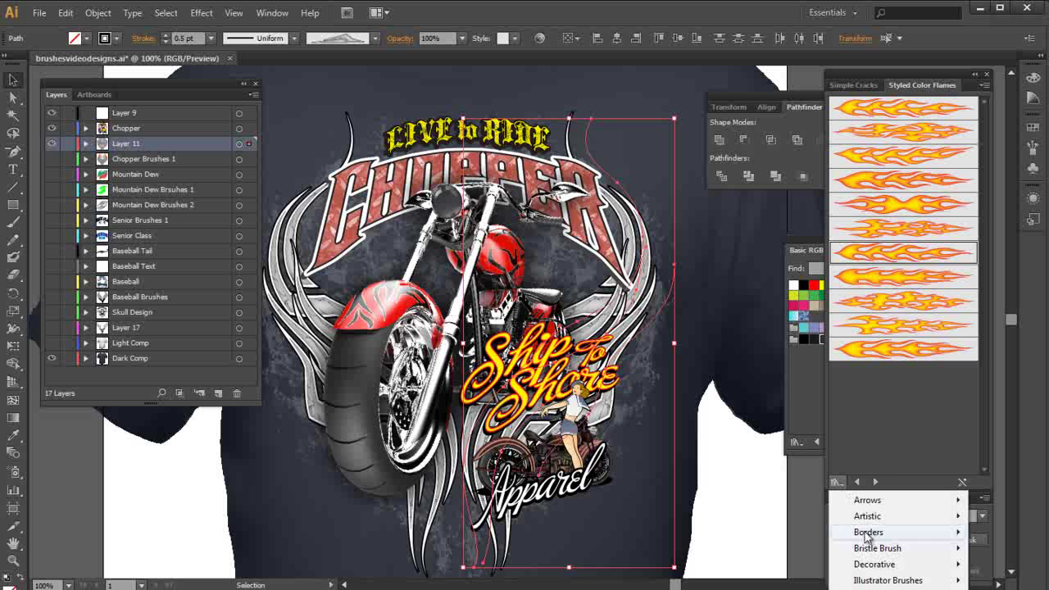
{"action": "mouse_move", "coordinate": [875, 580]}
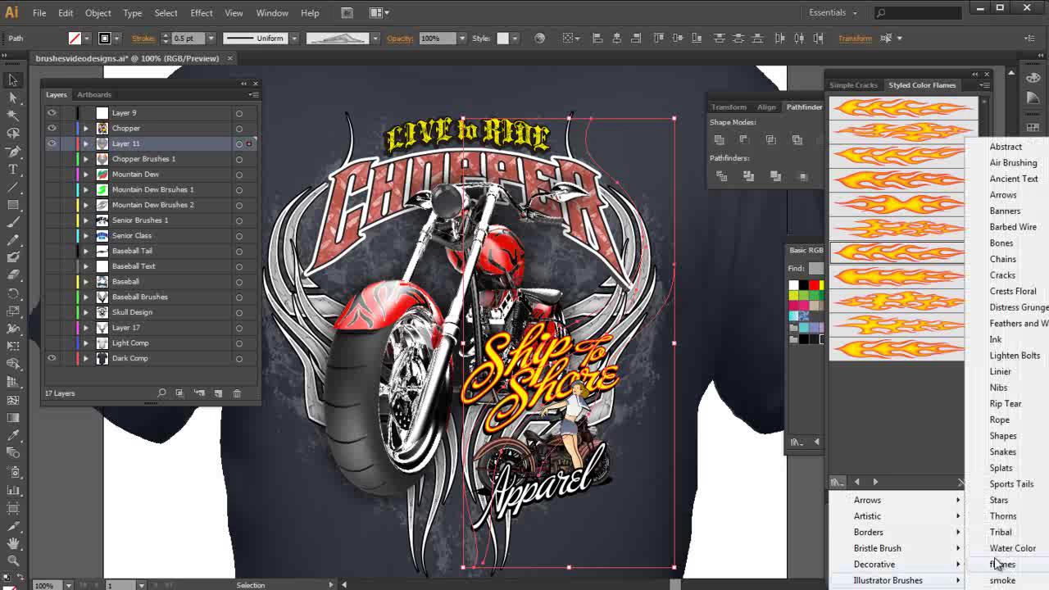
{"action": "mouse_move", "coordinate": [1038, 443]}
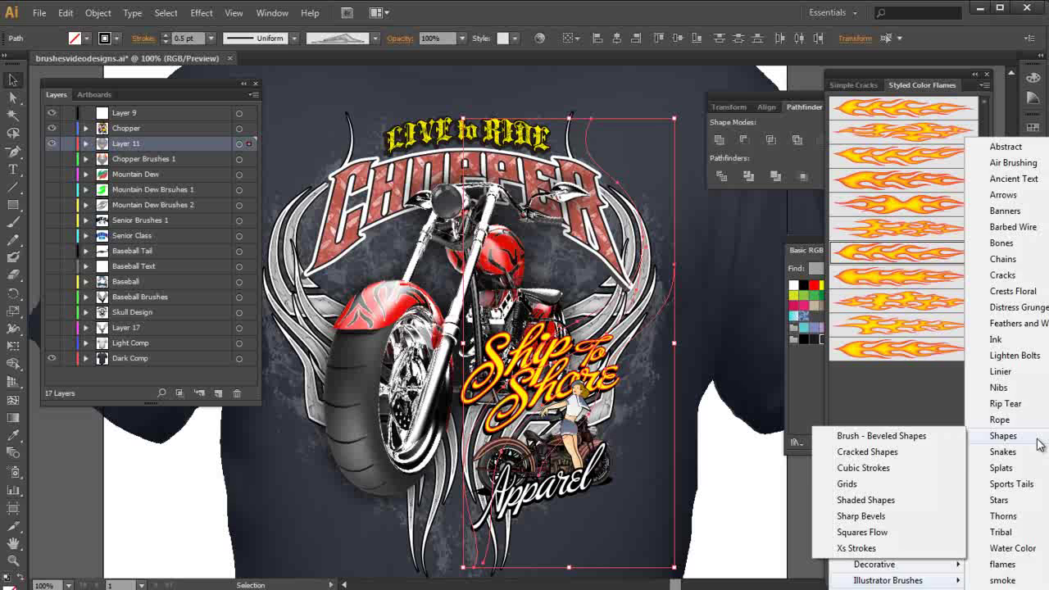
{"action": "left_click", "coordinate": [880, 385]}
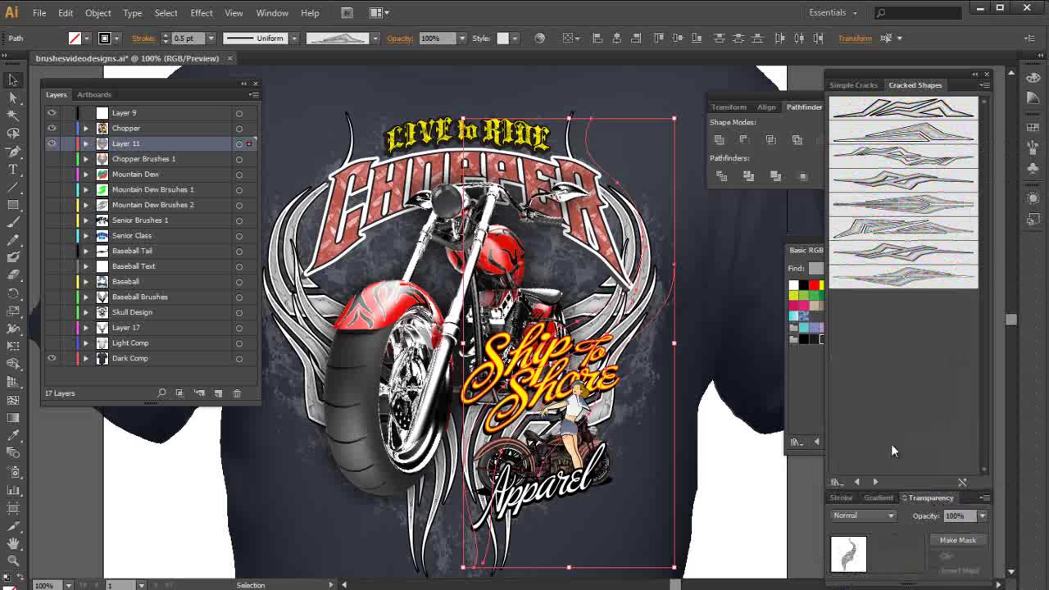
Try Cracked Shape Brushes 02, 05 and 07 on the paths, settling on Cracked Shape Brush 01
{"action": "left_click", "coordinate": [922, 137]}
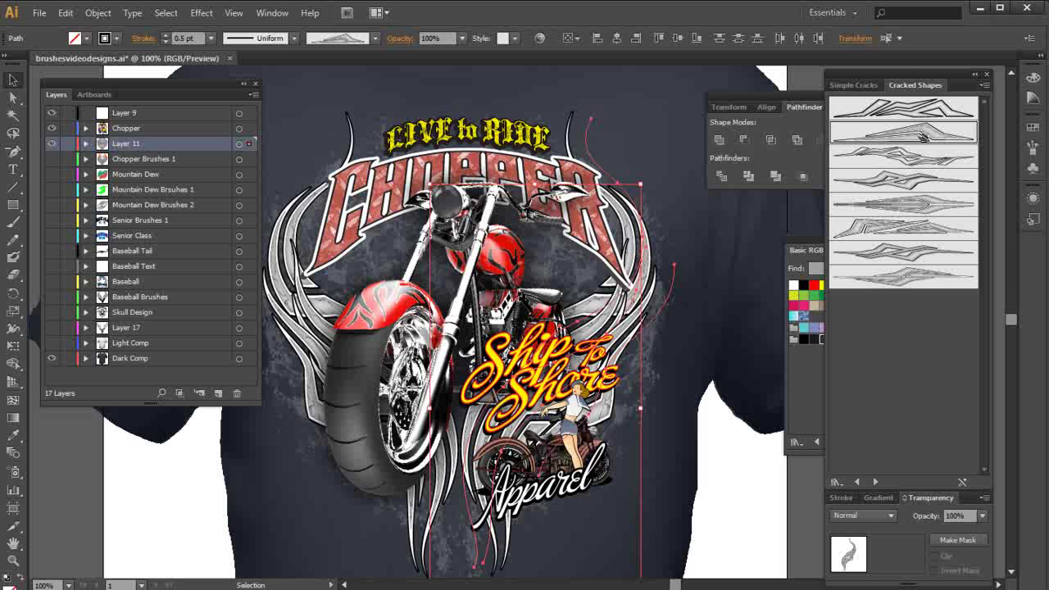
{"action": "left_click", "coordinate": [927, 205]}
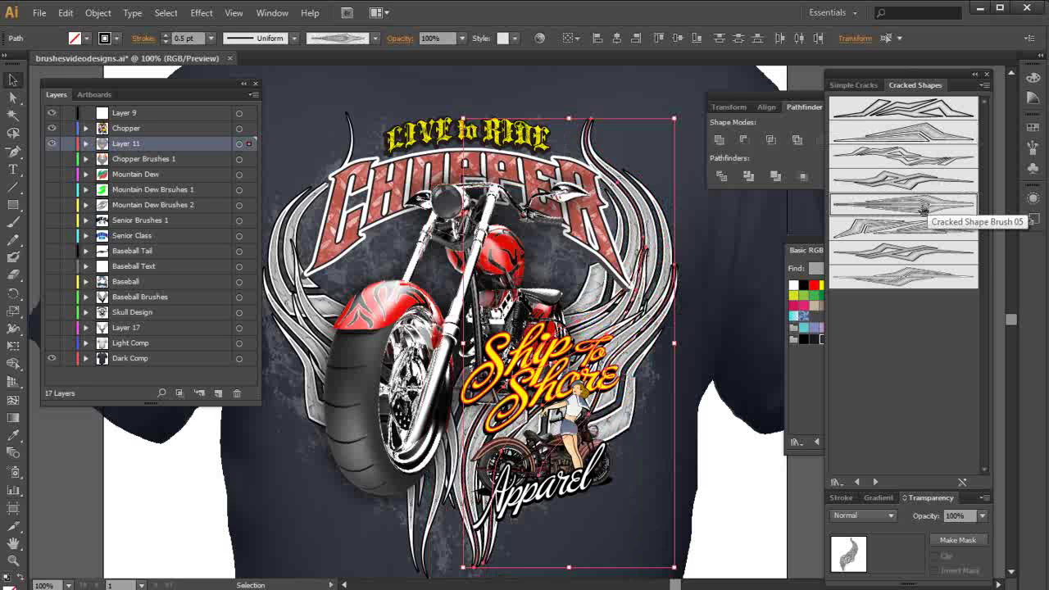
{"action": "left_click", "coordinate": [911, 254]}
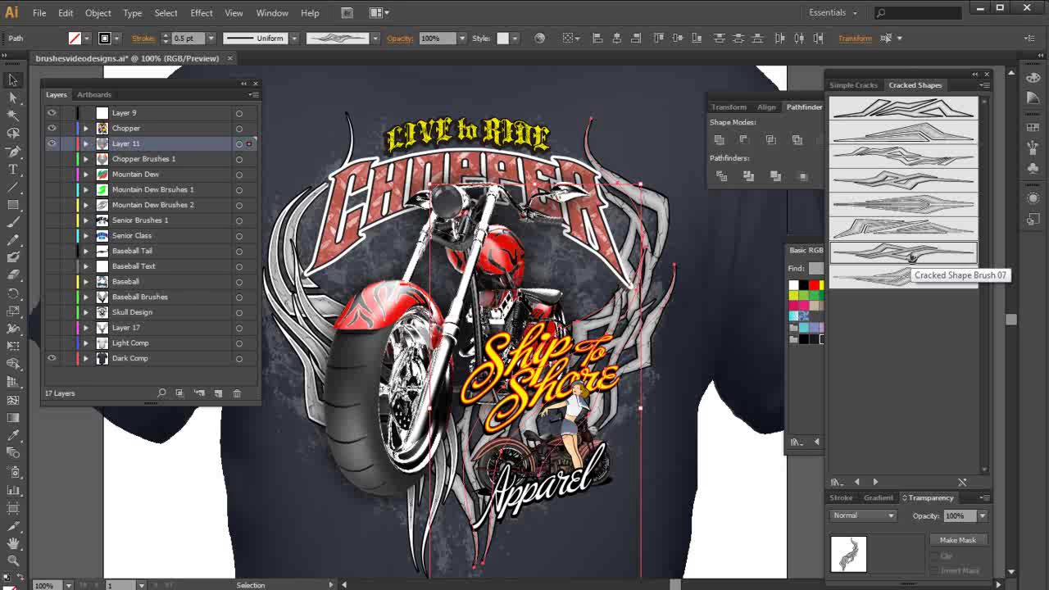
{"action": "left_click", "coordinate": [916, 134]}
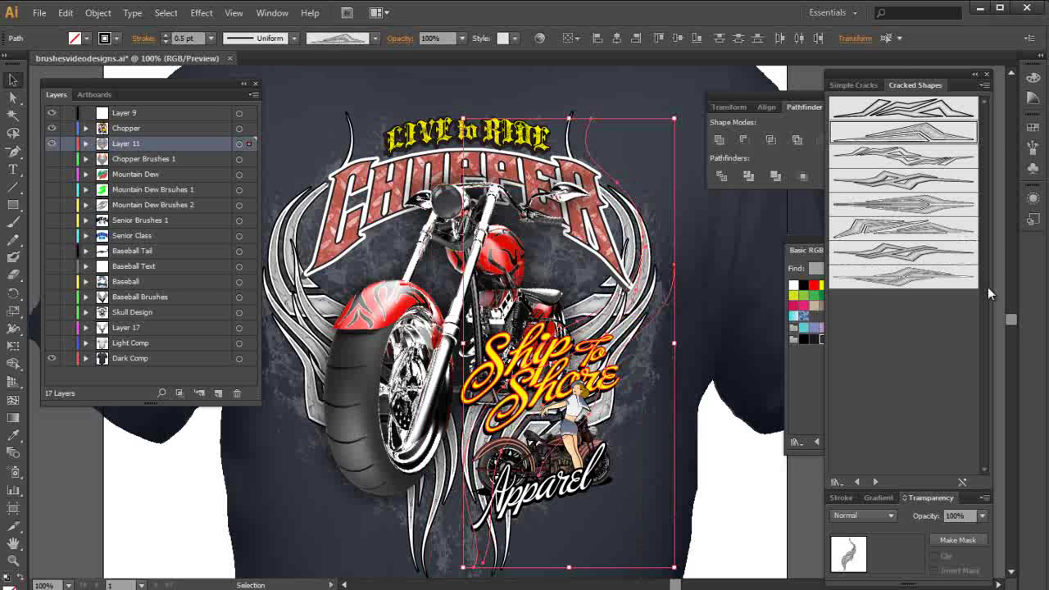
{"action": "left_click", "coordinate": [927, 115]}
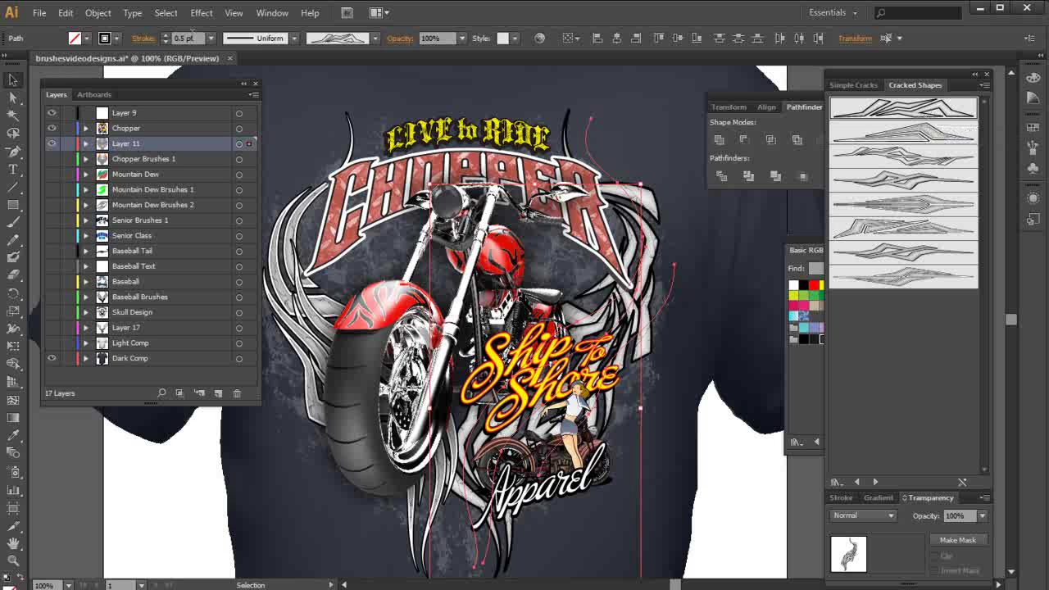
{"action": "left_click", "coordinate": [211, 38]}
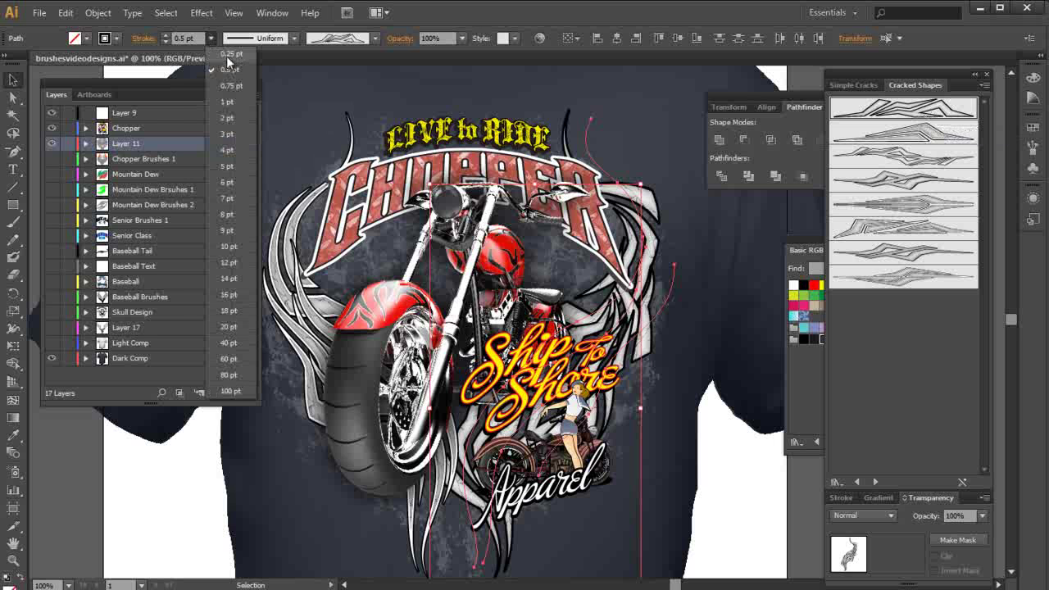
Set the cracked strokes to 0.25 pt, then undo back to the 0.5 pt weight
{"action": "left_click", "coordinate": [231, 55]}
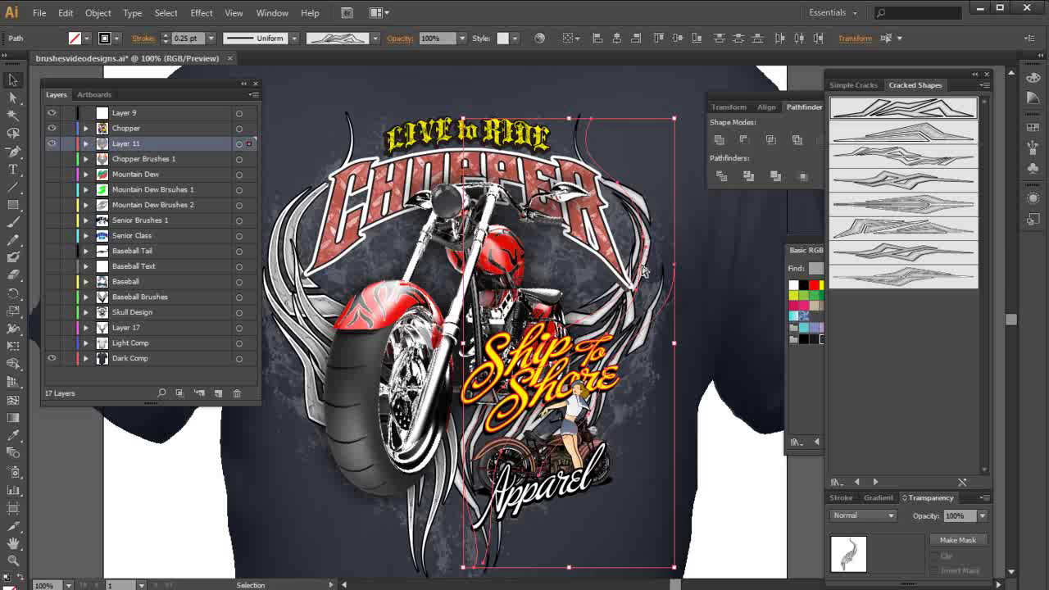
{"action": "key", "text": "a"}
{"action": "key", "text": "ctrl+z"}
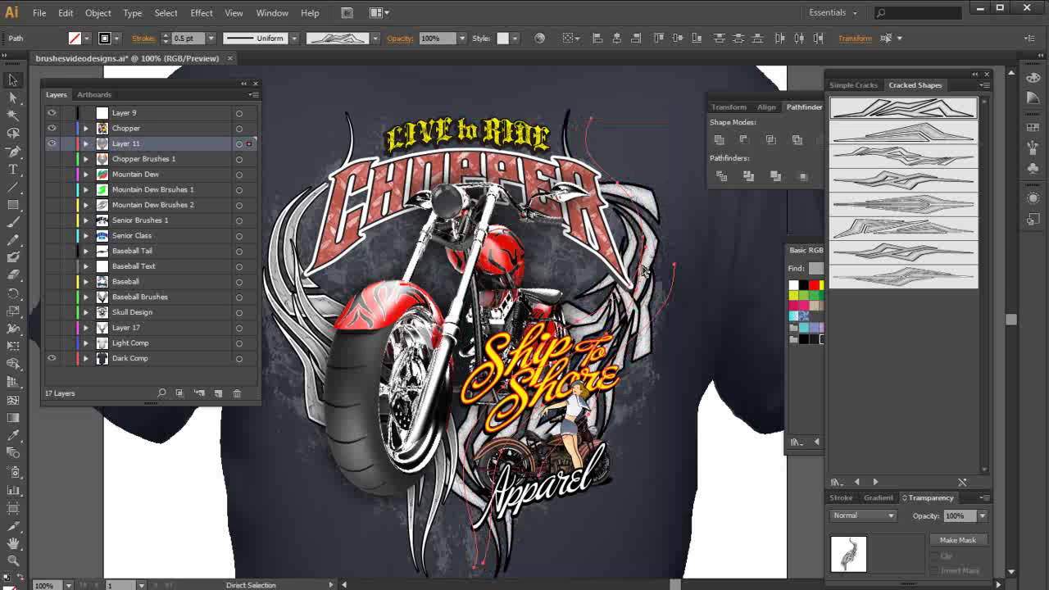
{"action": "key", "text": "v"}
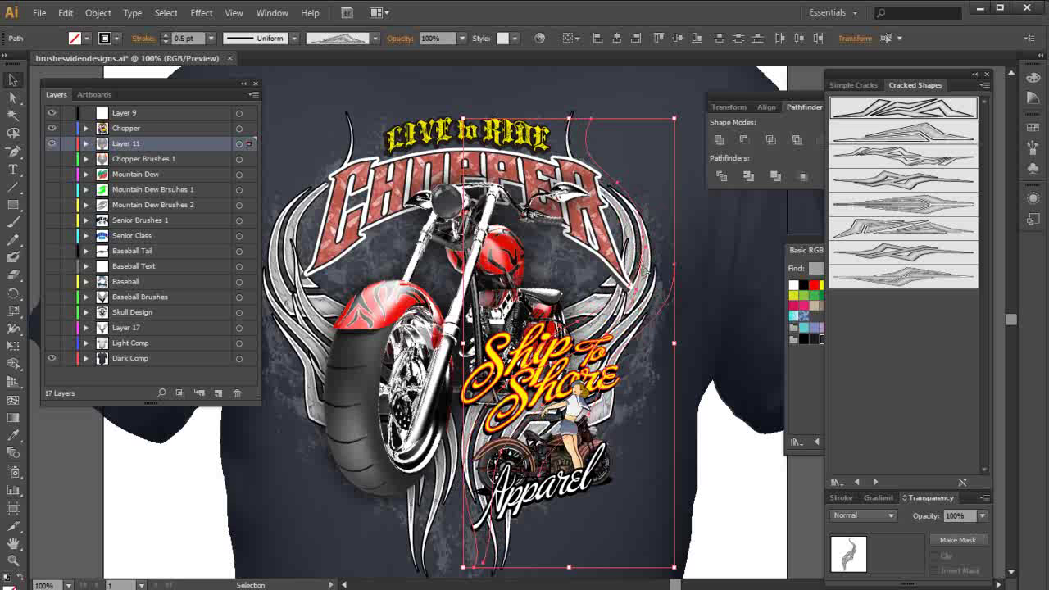